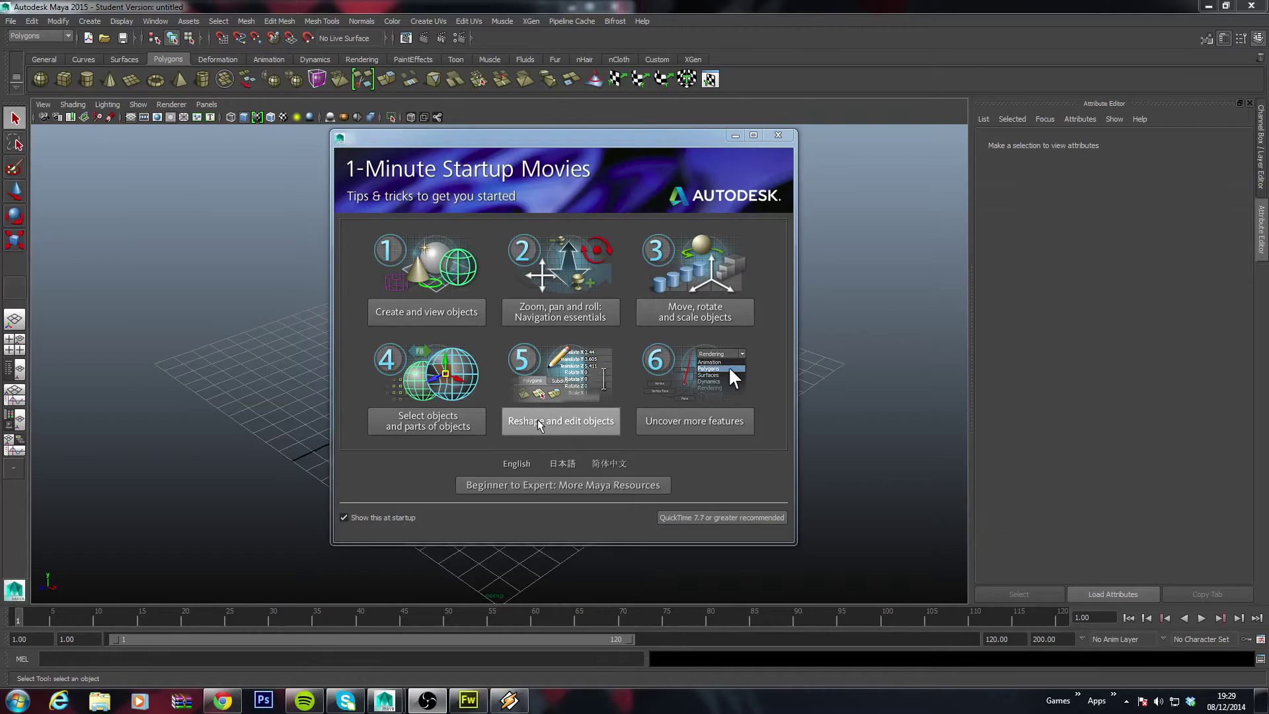
Stop the 1-Minute Startup Movies window from showing at startup and close it.
{"action": "left_click", "coordinate": [344, 518]}
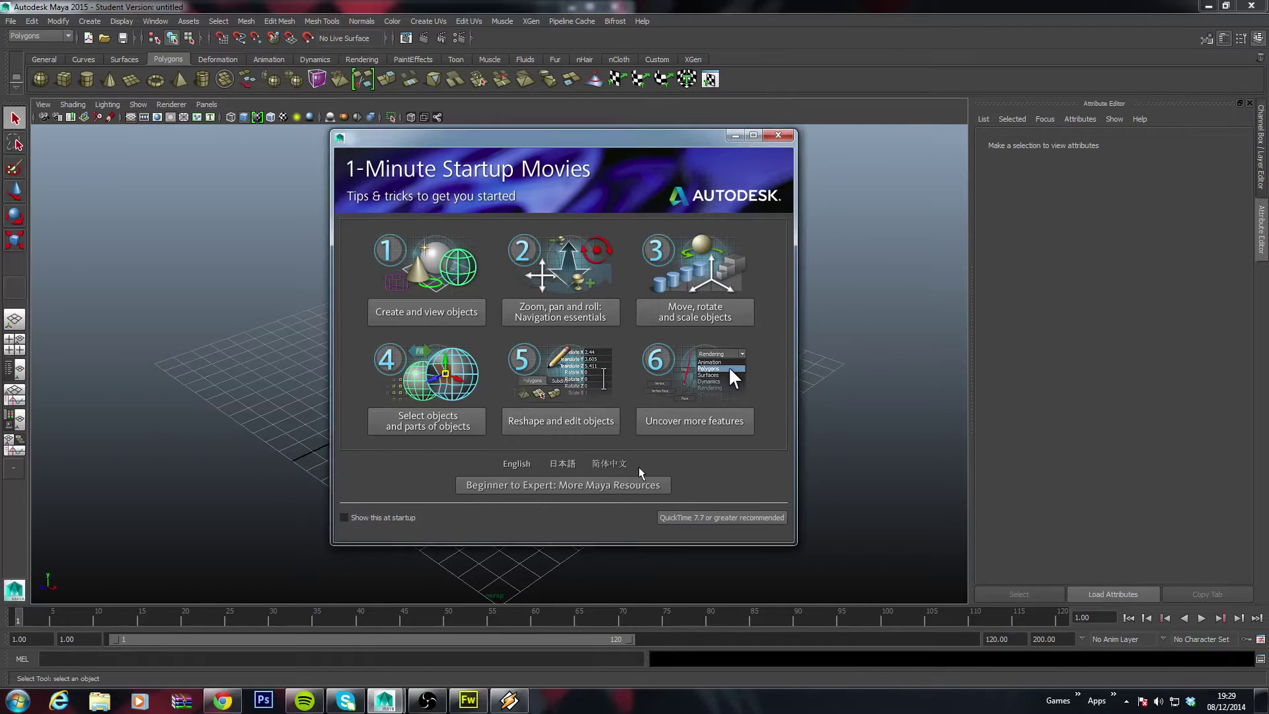
{"action": "left_click", "coordinate": [778, 136]}
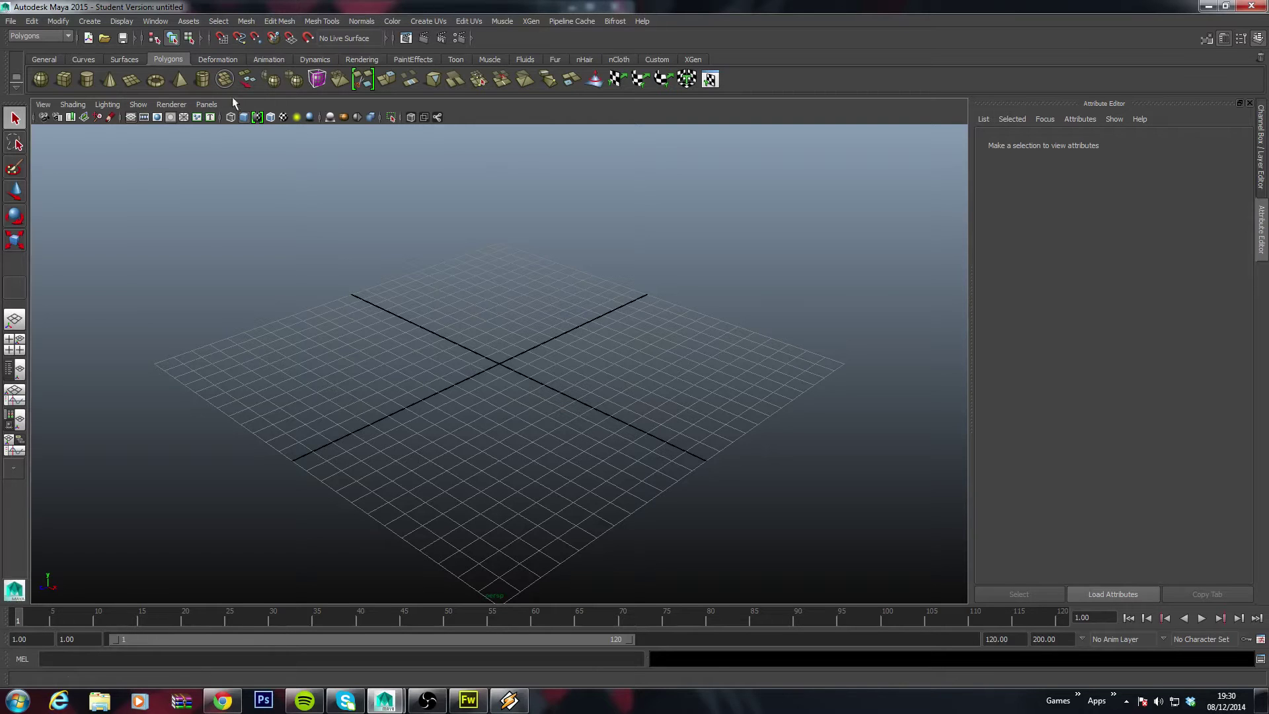
Open the grid's display options and review the available size, color and display settings.
{"action": "left_click", "coordinate": [156, 21]}
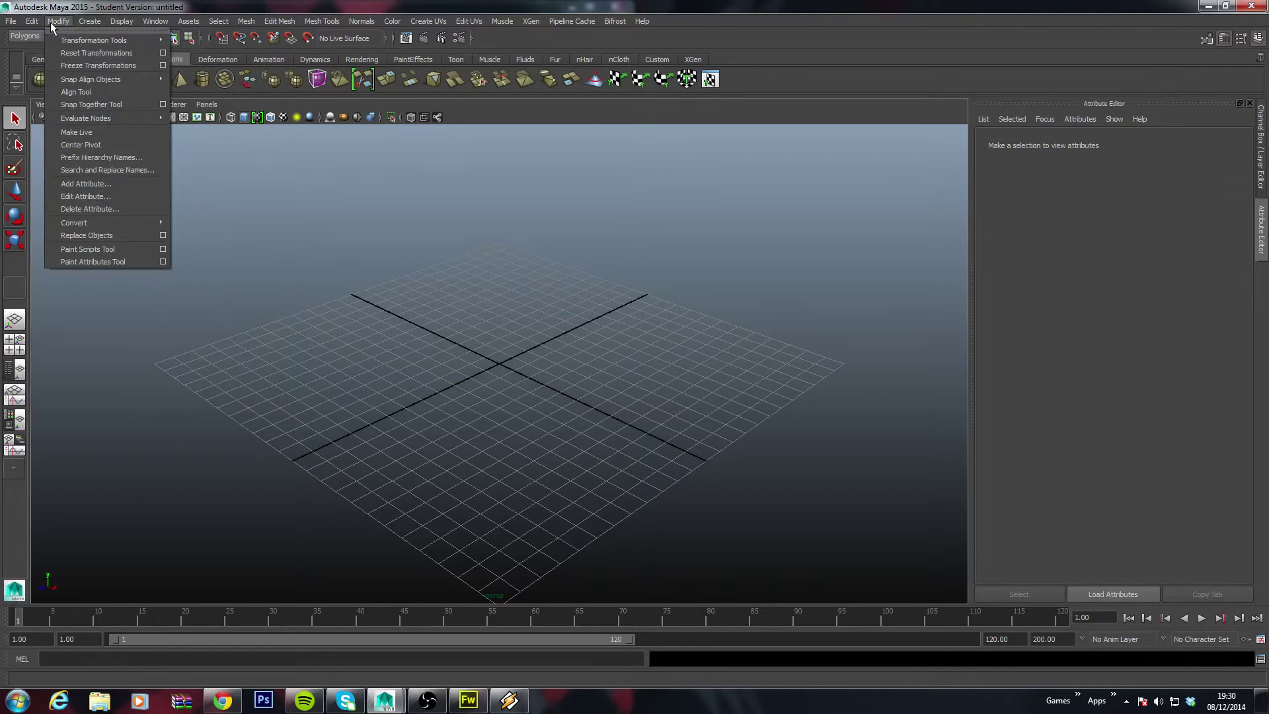
{"action": "mouse_move", "coordinate": [27, 22]}
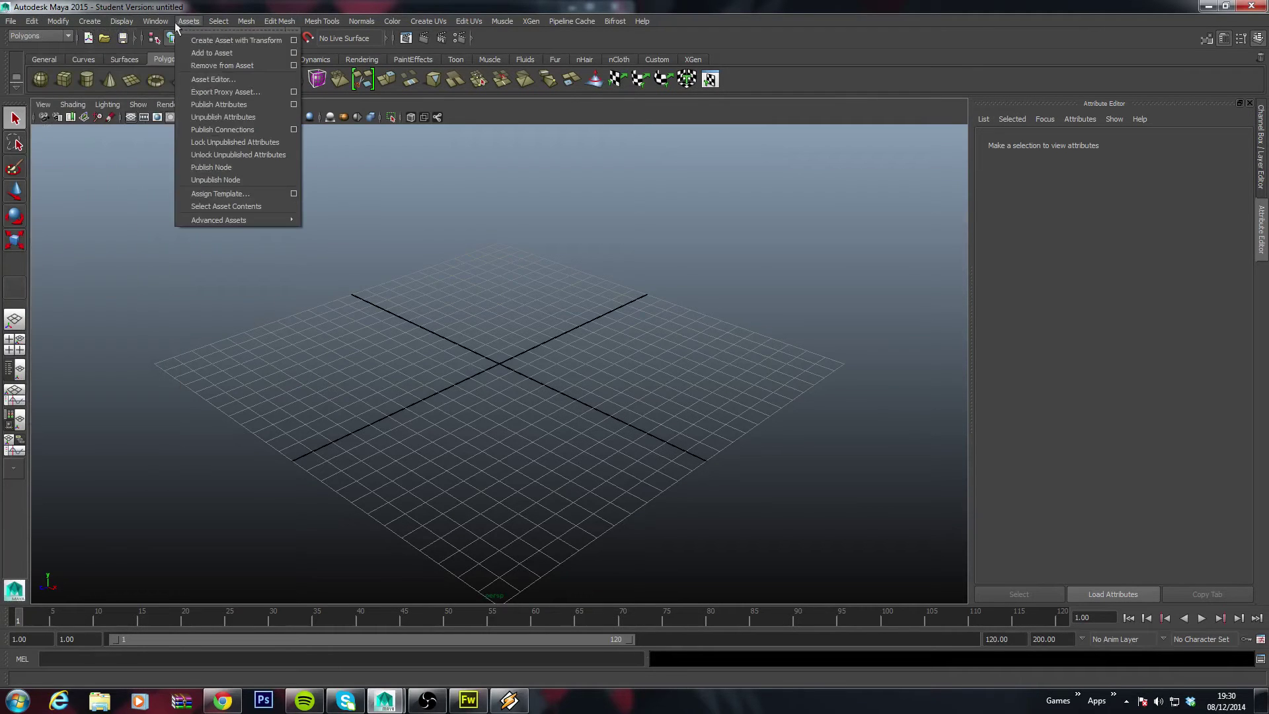
{"action": "mouse_move", "coordinate": [102, 22]}
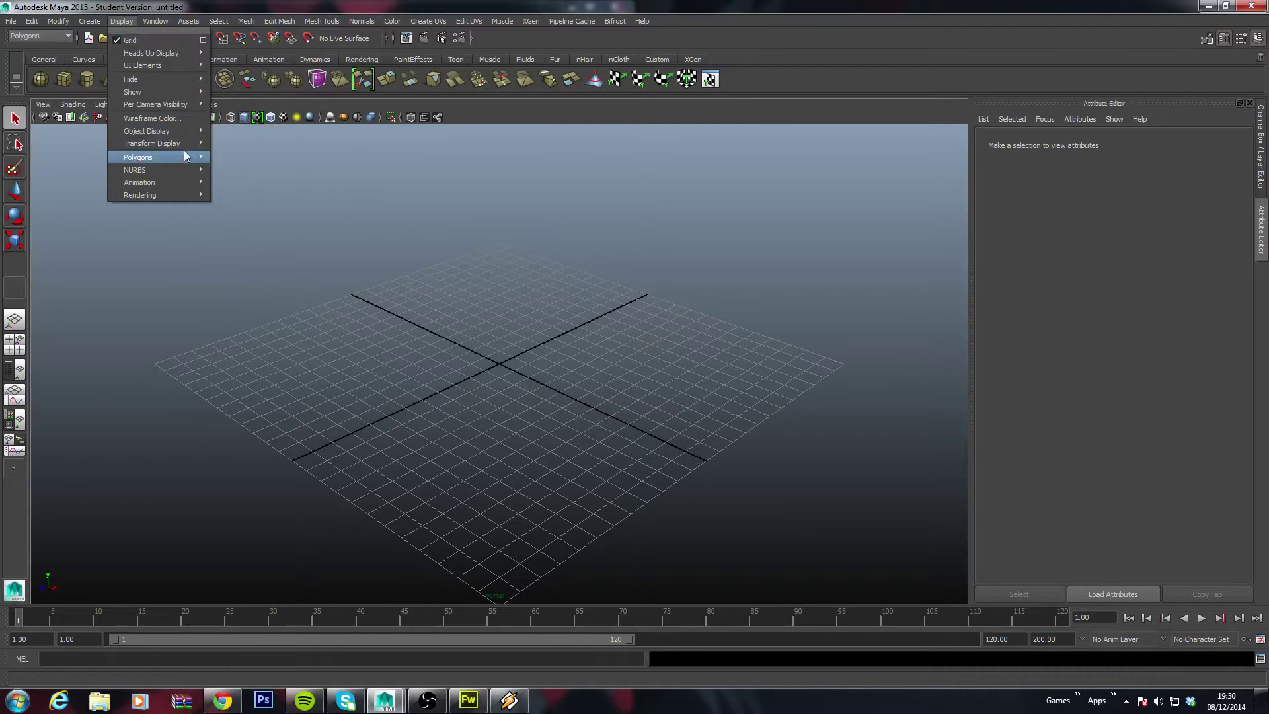
{"action": "left_click", "coordinate": [204, 41]}
{"action": "left_click_drag", "start_coordinate": [739, 228], "coordinate": [423, 206]}
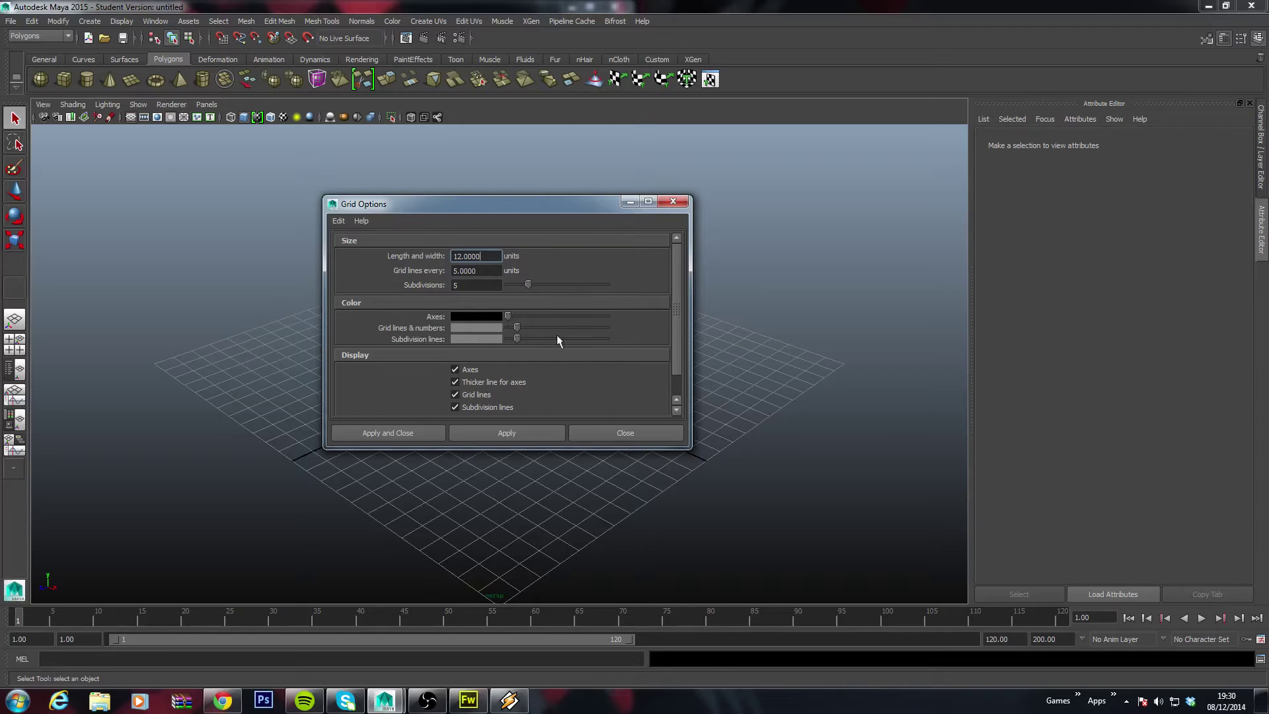
{"action": "left_click_drag", "start_coordinate": [541, 205], "coordinate": [882, 177]}
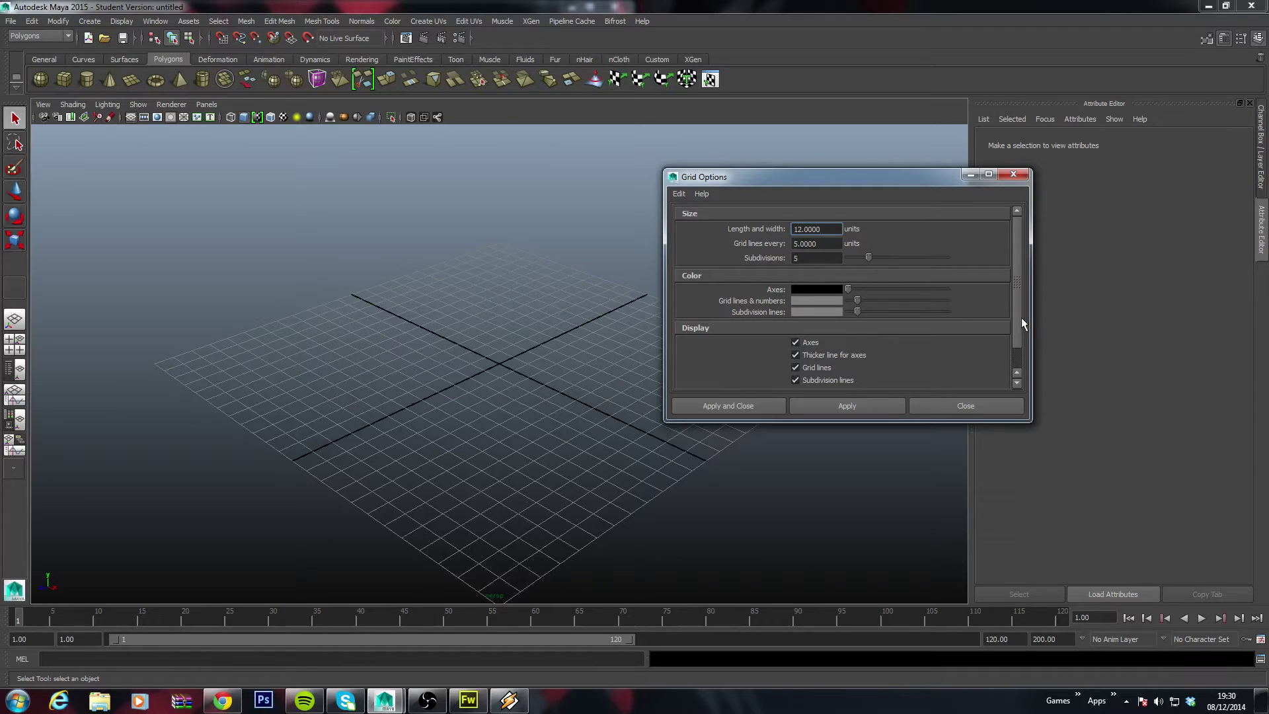
{"action": "left_click_drag", "start_coordinate": [1021, 317], "coordinate": [1021, 364]}
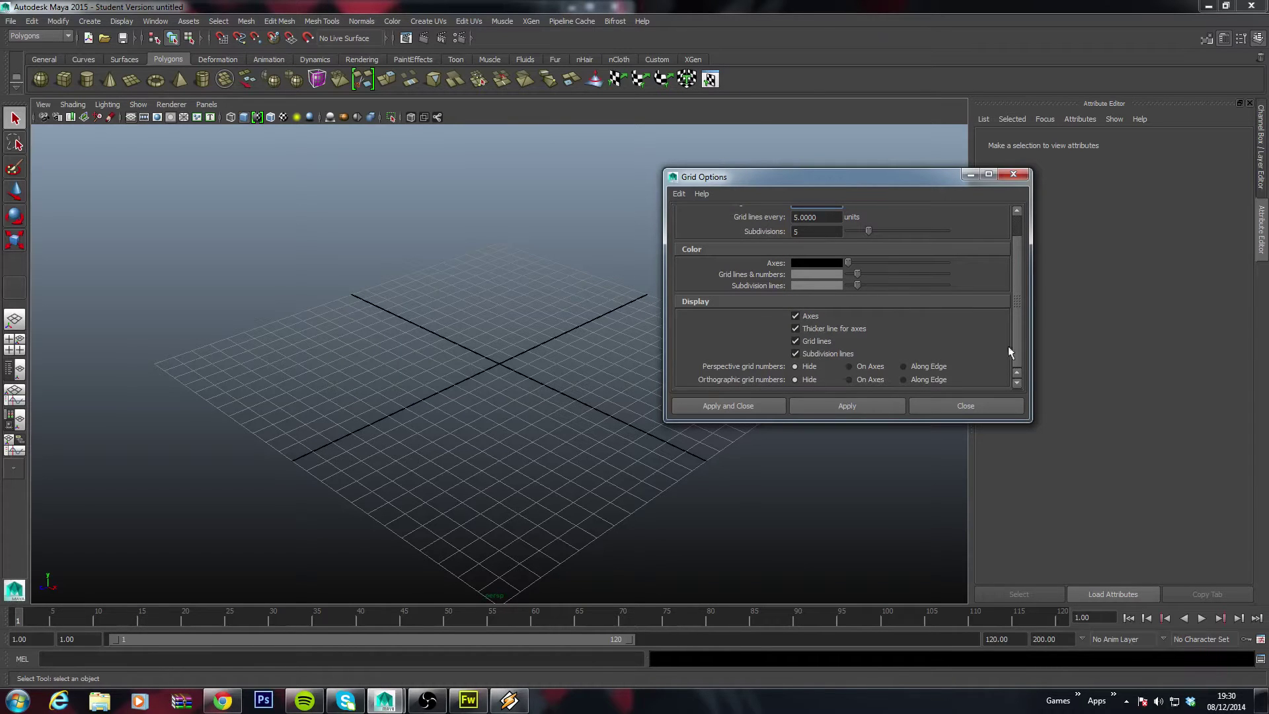
{"action": "scroll", "coordinate": [1013, 265], "scroll_direction": "up", "scroll_amount": 2}
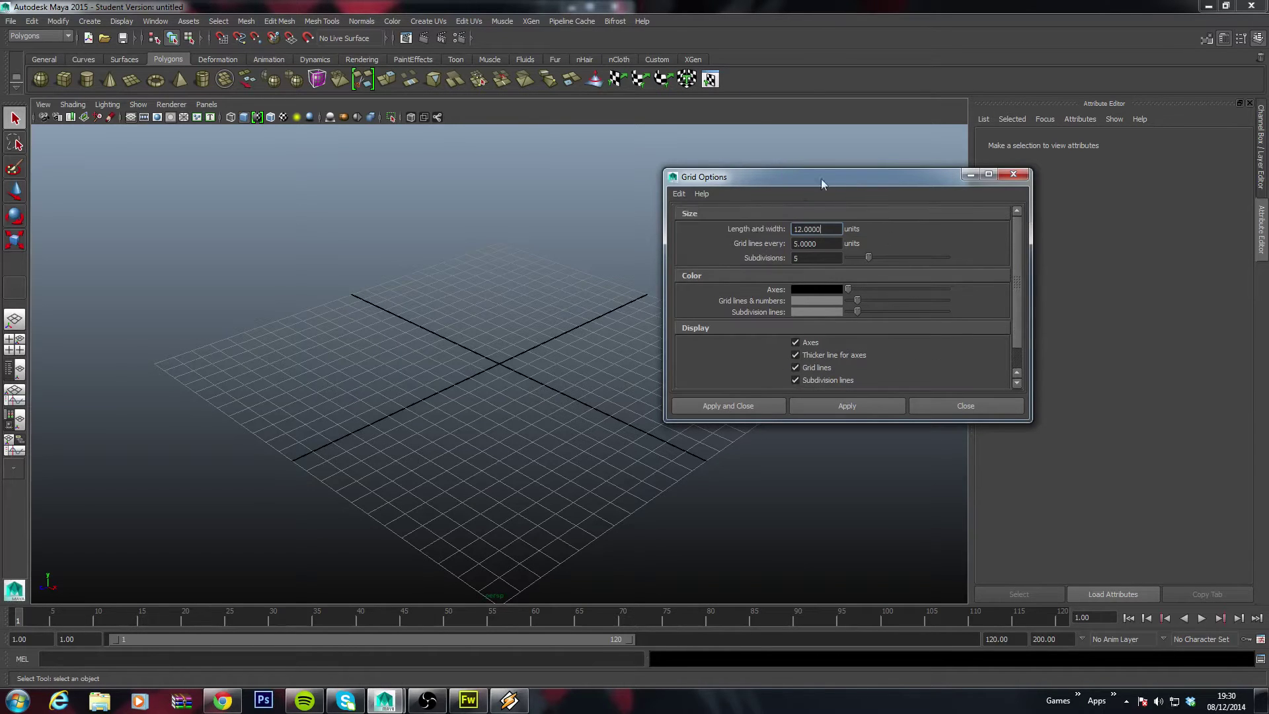
Set the grid's length and width to 512 units, grid lines every 512 units, and subdivisions to 32.
{"action": "left_click_drag", "start_coordinate": [821, 178], "coordinate": [629, 181]}
{"action": "left_click", "coordinate": [641, 236]}
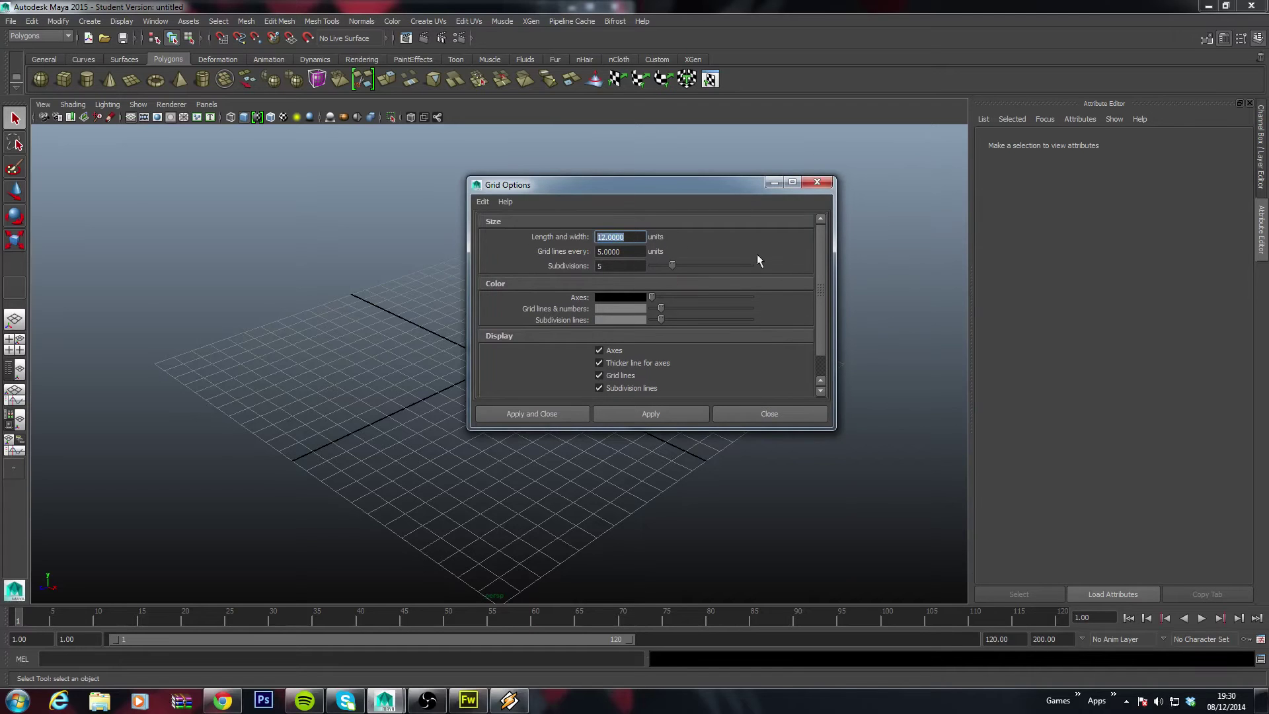
{"action": "type", "text": "512"}
{"action": "key", "text": "Tab"}
{"action": "type", "text": "5"}
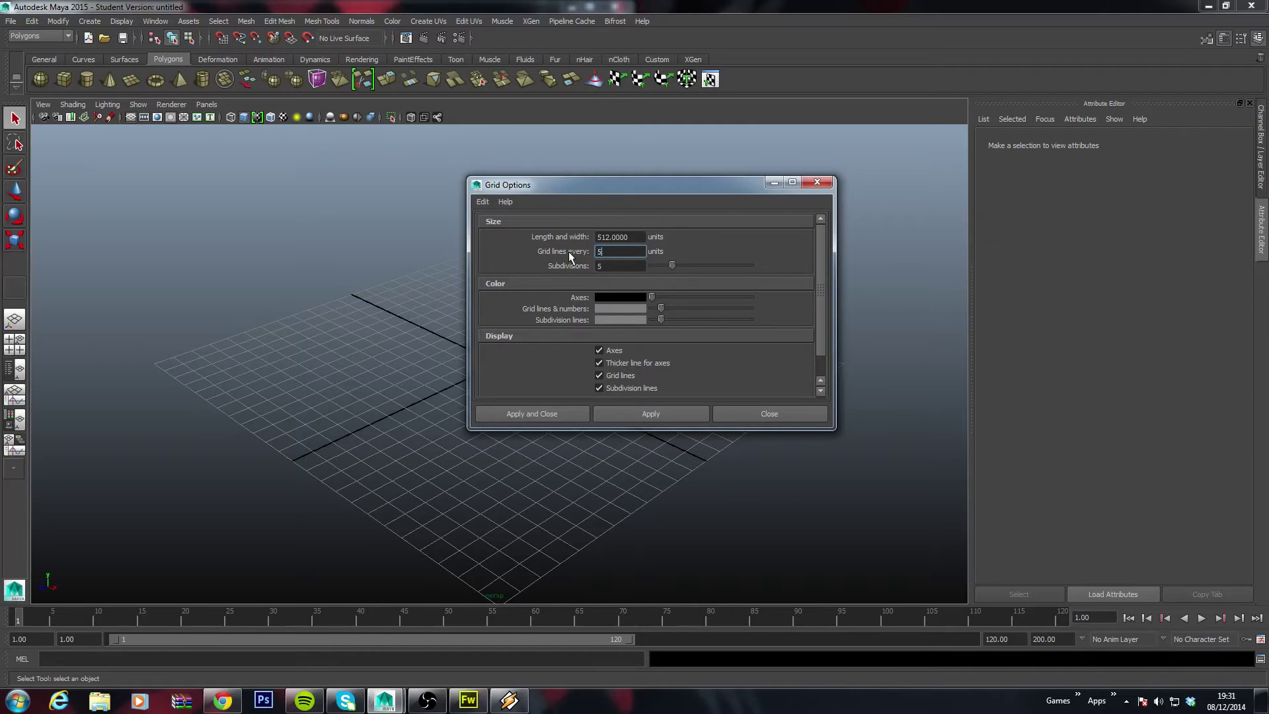
{"action": "type", "text": "12"}
{"action": "key", "text": "Tab"}
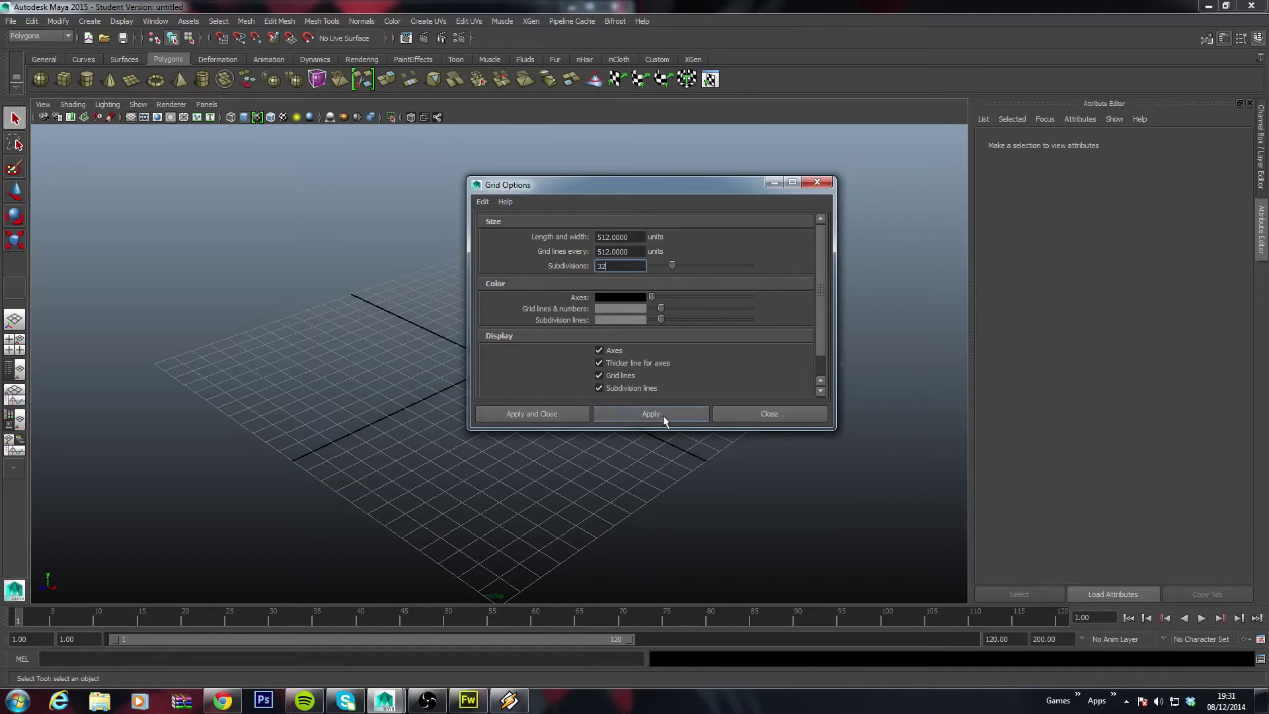
Apply the grid settings to the perspective view and close the grid options.
{"action": "left_click_drag", "start_coordinate": [647, 181], "coordinate": [647, 115]}
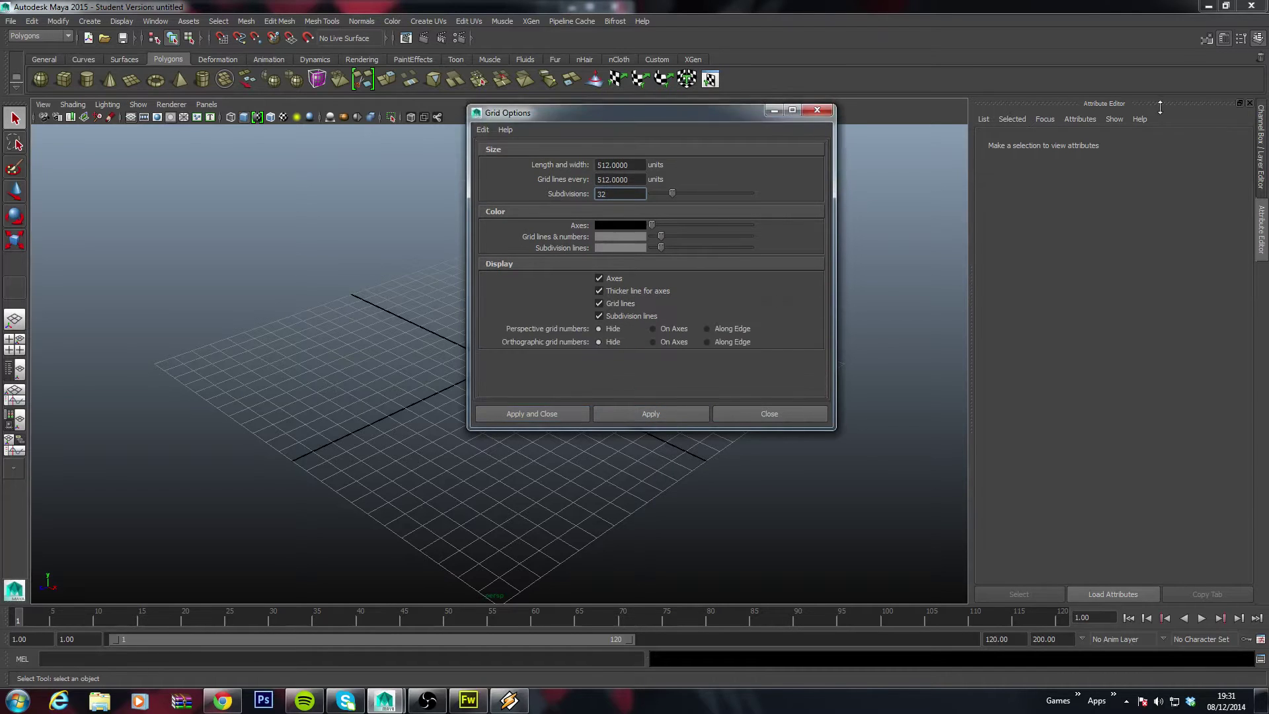
{"action": "left_click", "coordinate": [651, 414]}
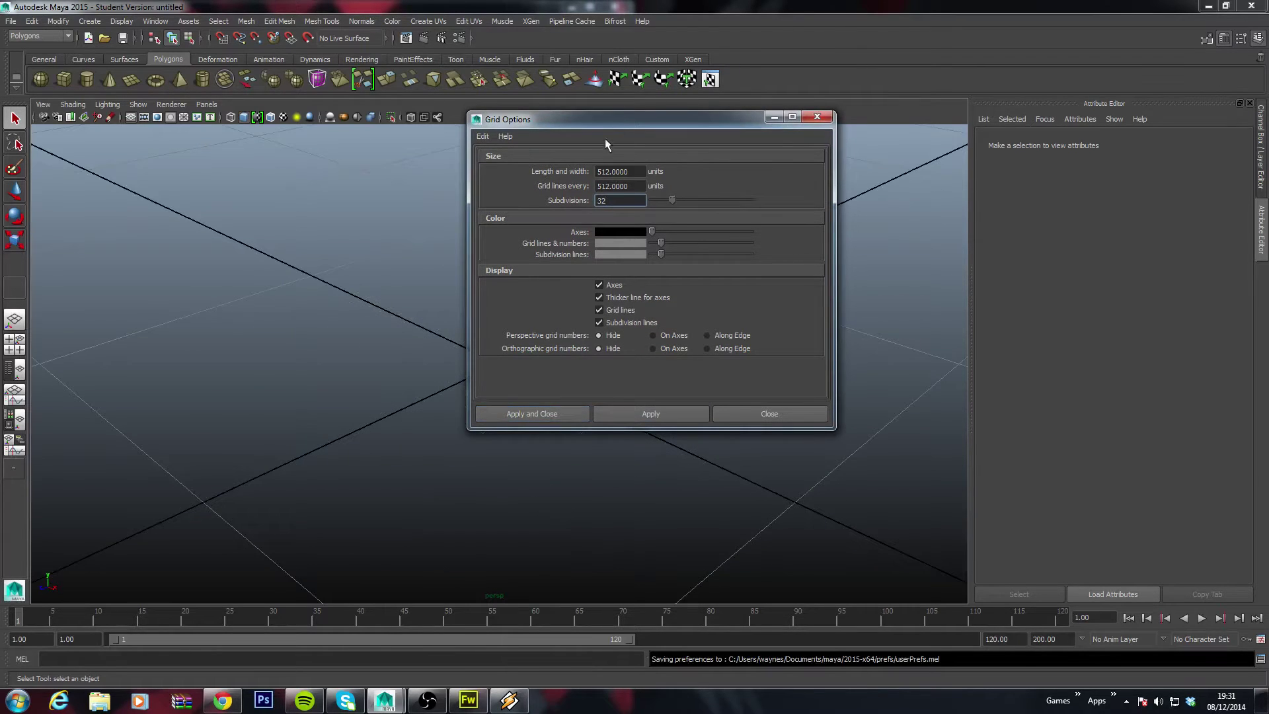
{"action": "left_click_drag", "start_coordinate": [604, 129], "coordinate": [977, 111]}
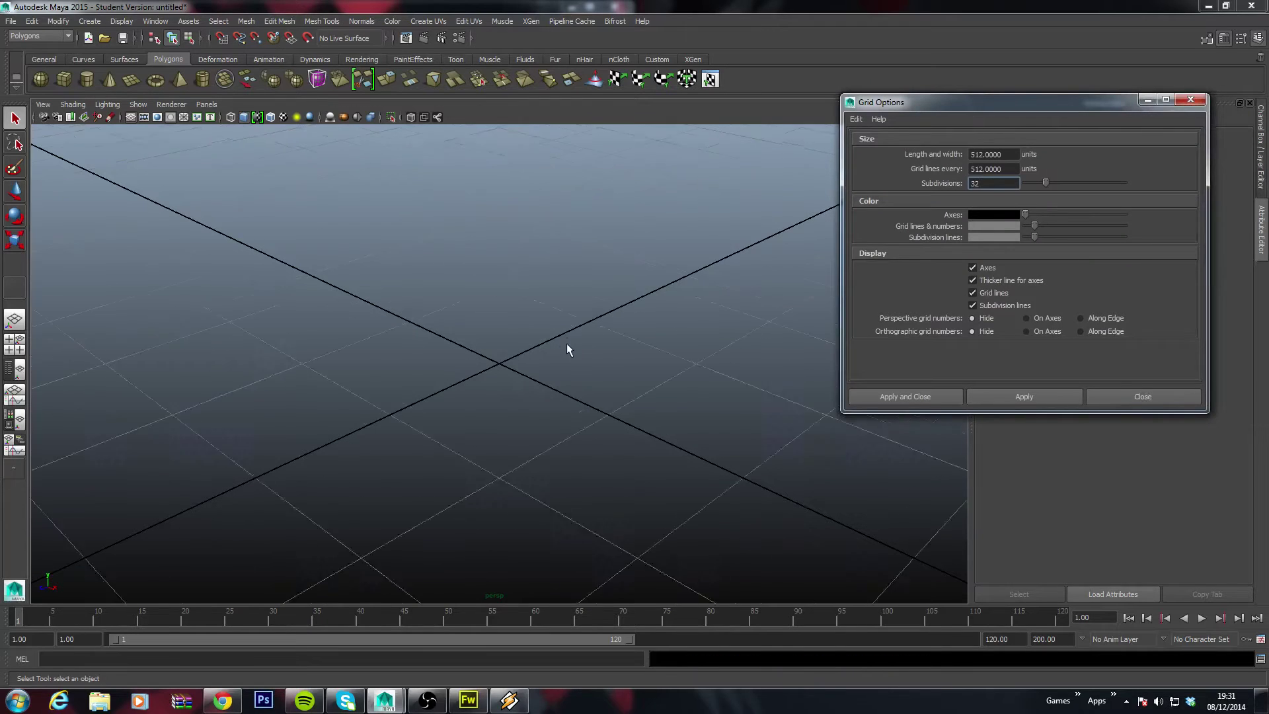
{"action": "left_click_drag", "start_coordinate": [568, 342], "coordinate": [608, 283], "text": "alt"}
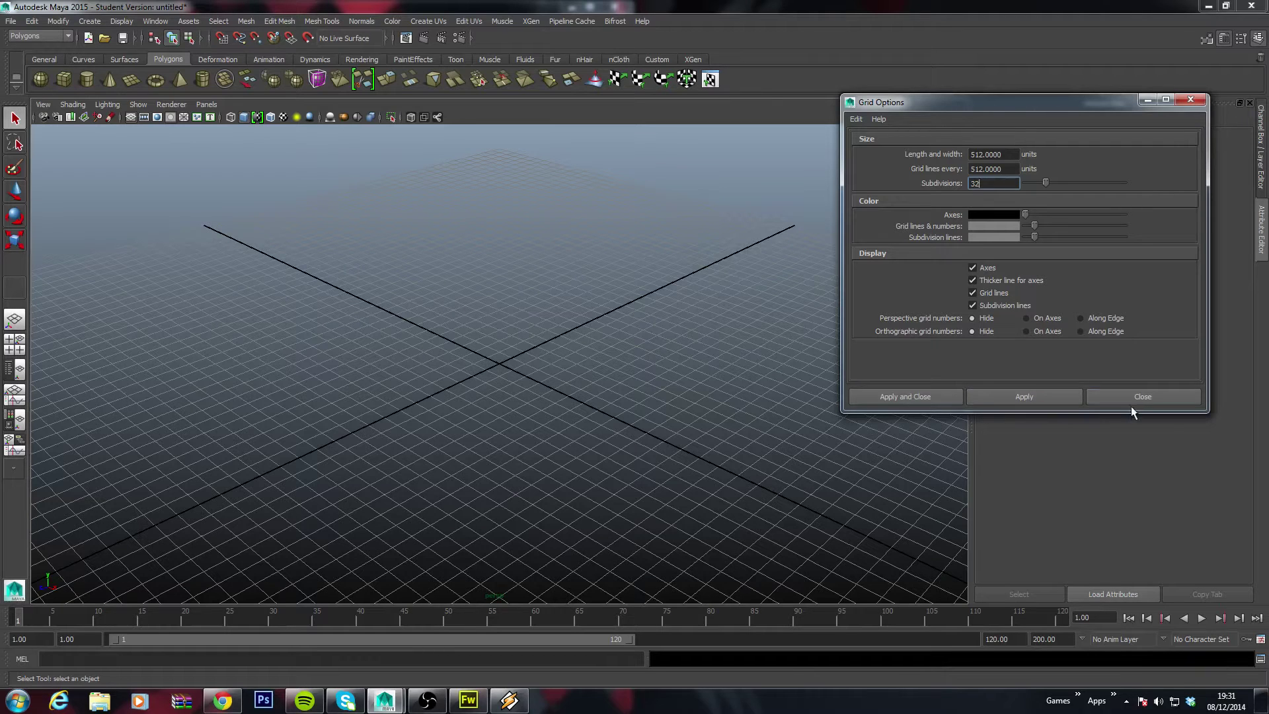
{"action": "left_click", "coordinate": [900, 397]}
Examine the grid and its subdivision lines in the perspective view from near and far.
{"action": "scroll", "coordinate": [462, 349], "scroll_direction": "down", "scroll_amount": 5}
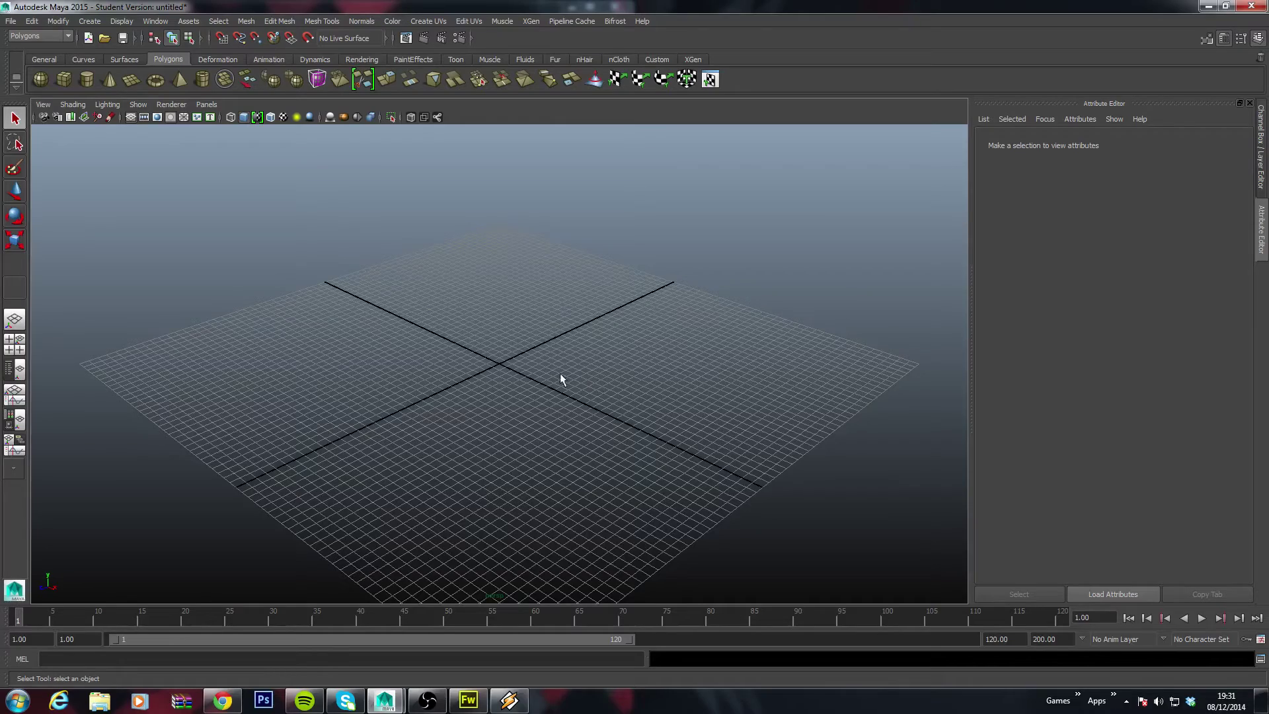
{"action": "scroll", "coordinate": [569, 383], "scroll_direction": "up", "scroll_amount": 3}
{"action": "scroll", "coordinate": [569, 386], "scroll_direction": "down", "scroll_amount": 5}
{"action": "scroll", "coordinate": [562, 384], "scroll_direction": "up", "scroll_amount": 5}
{"action": "scroll", "coordinate": [562, 385], "scroll_direction": "down", "scroll_amount": 5}
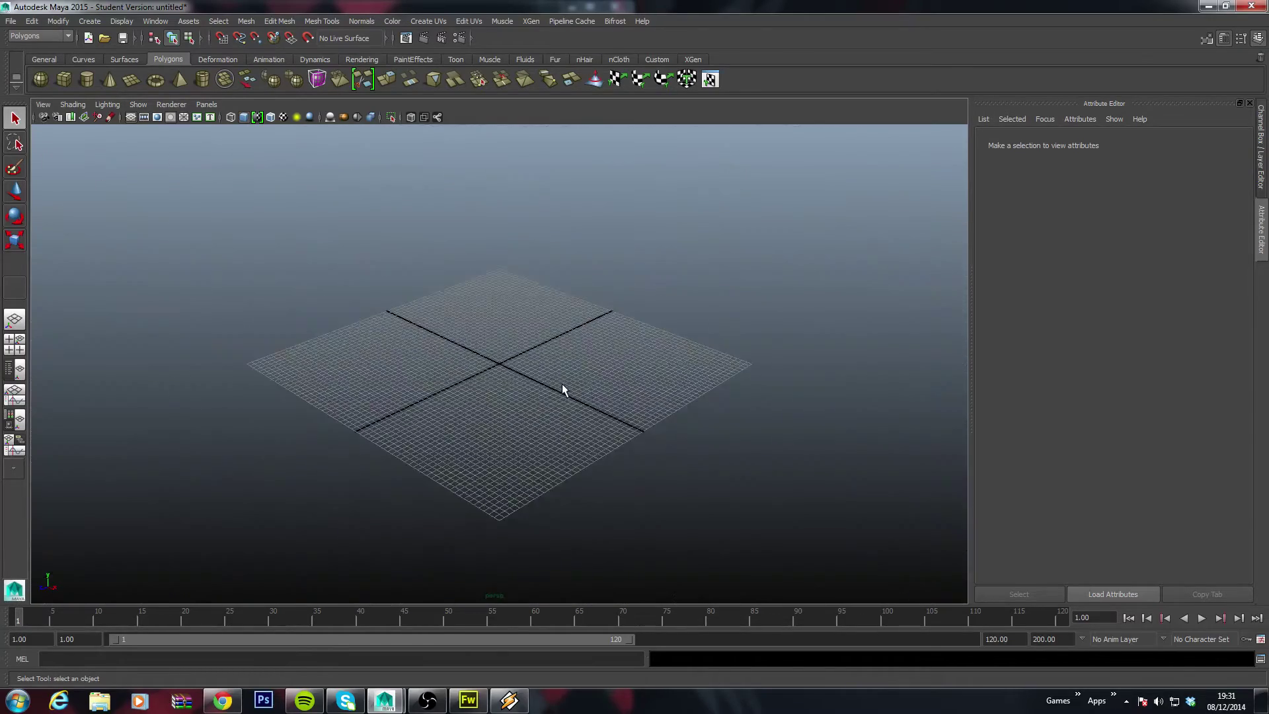
{"action": "scroll", "coordinate": [562, 389], "scroll_direction": "up", "scroll_amount": 5}
{"action": "scroll", "coordinate": [562, 389], "scroll_direction": "down", "scroll_amount": 5}
{"action": "scroll", "coordinate": [561, 383], "scroll_direction": "up", "scroll_amount": 5}
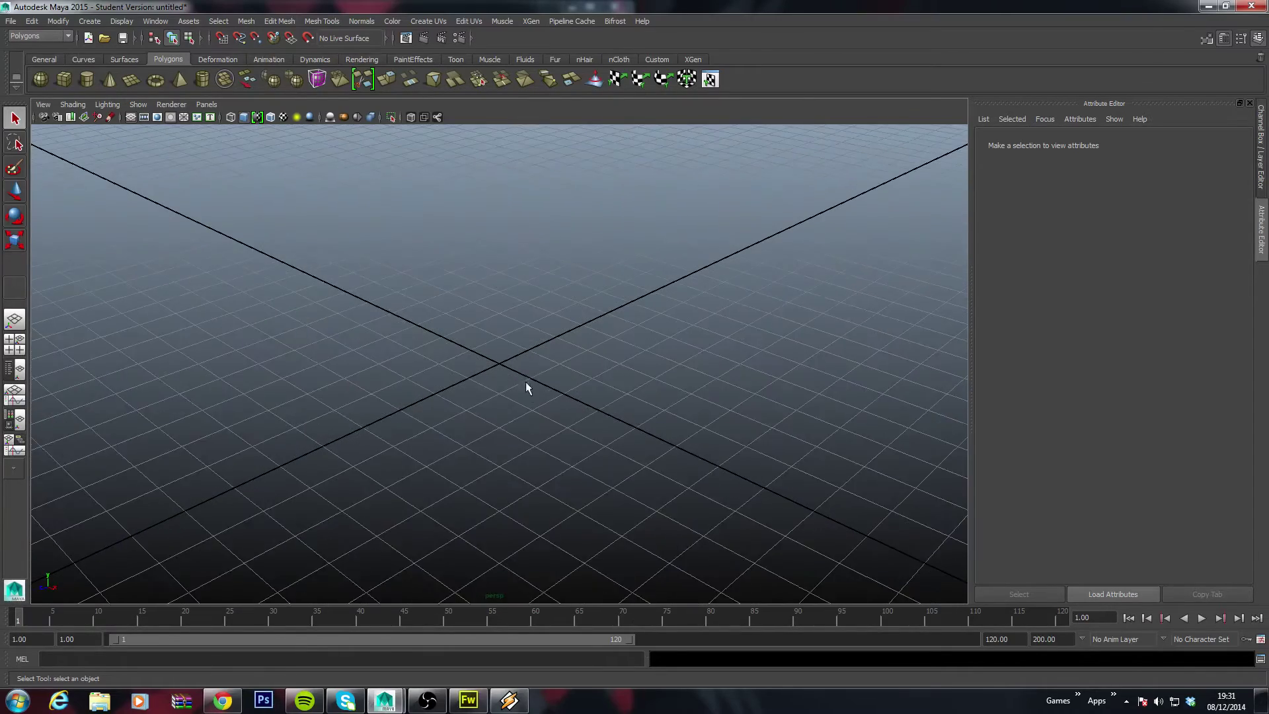
{"action": "scroll", "coordinate": [527, 389], "scroll_direction": "up", "scroll_amount": 5}
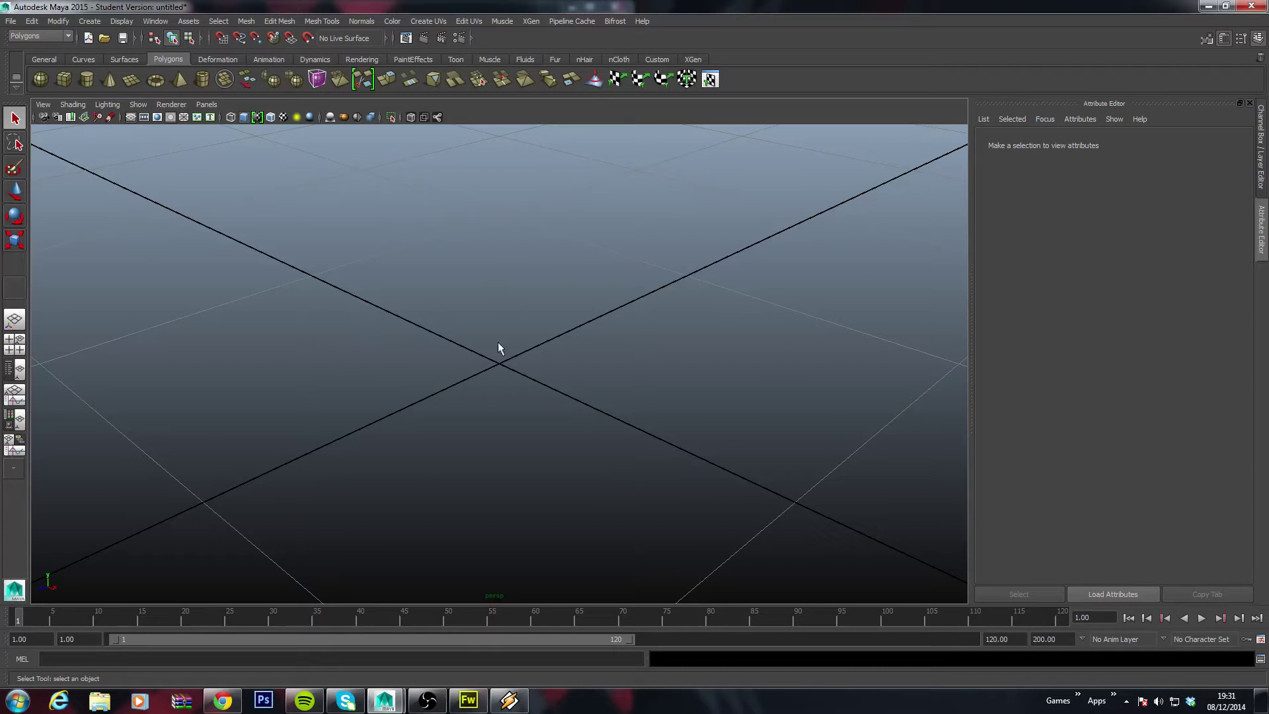
{"action": "scroll", "coordinate": [503, 350], "scroll_direction": "down", "scroll_amount": 10}
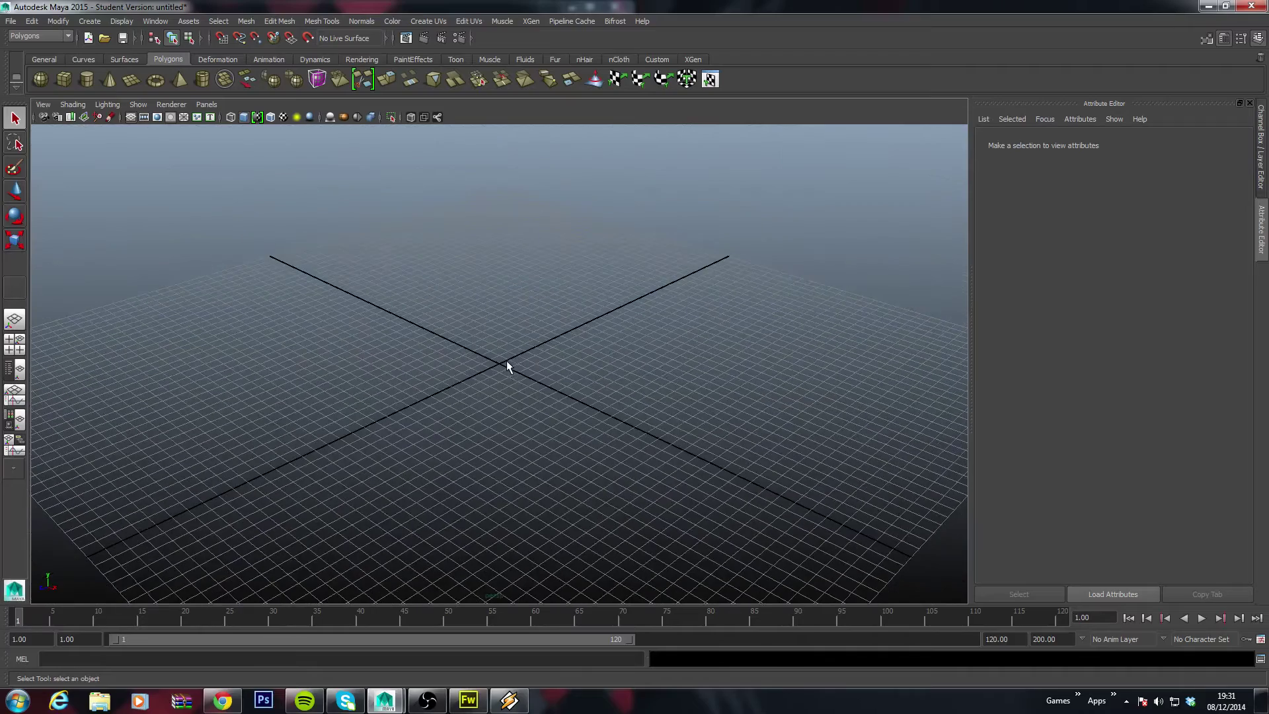
{"action": "scroll", "coordinate": [503, 357], "scroll_direction": "up", "scroll_amount": 5}
{"action": "scroll", "coordinate": [497, 355], "scroll_direction": "down", "scroll_amount": 2}
{"action": "scroll", "coordinate": [499, 358], "scroll_direction": "up", "scroll_amount": 2}
{"action": "scroll", "coordinate": [499, 359], "scroll_direction": "up", "scroll_amount": 4}
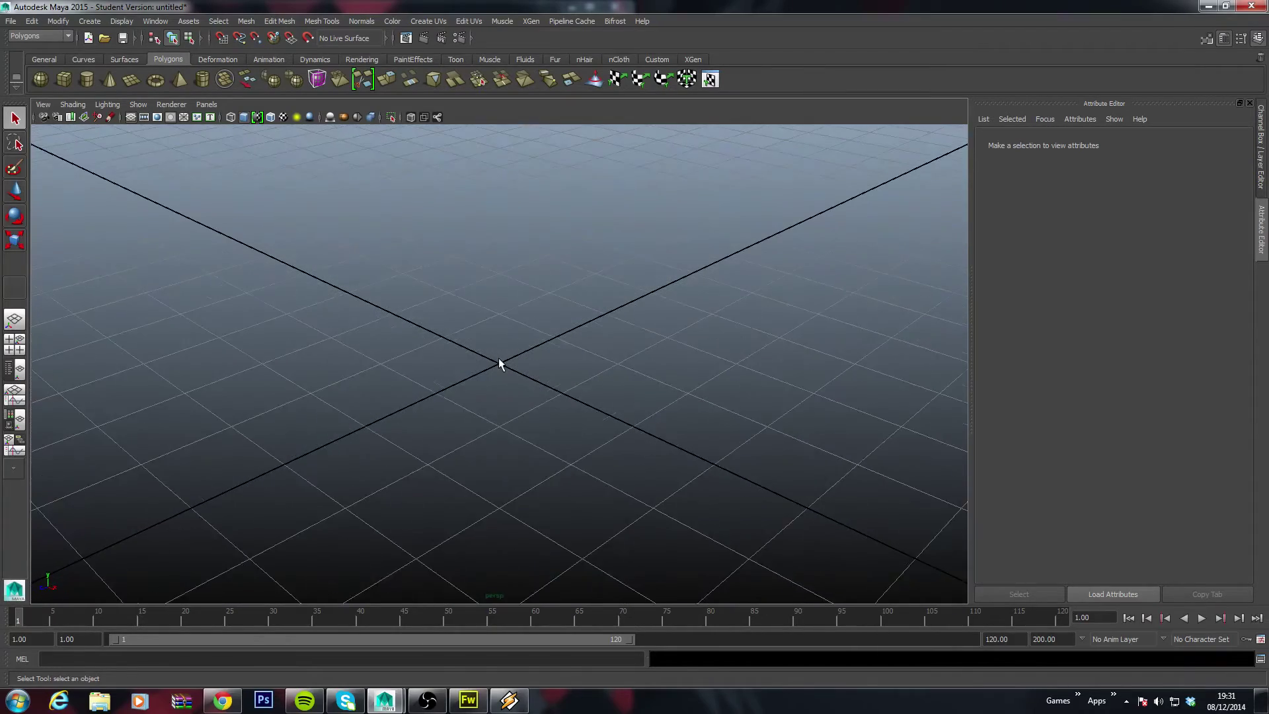
{"action": "scroll", "coordinate": [522, 420], "scroll_direction": "down", "scroll_amount": 12}
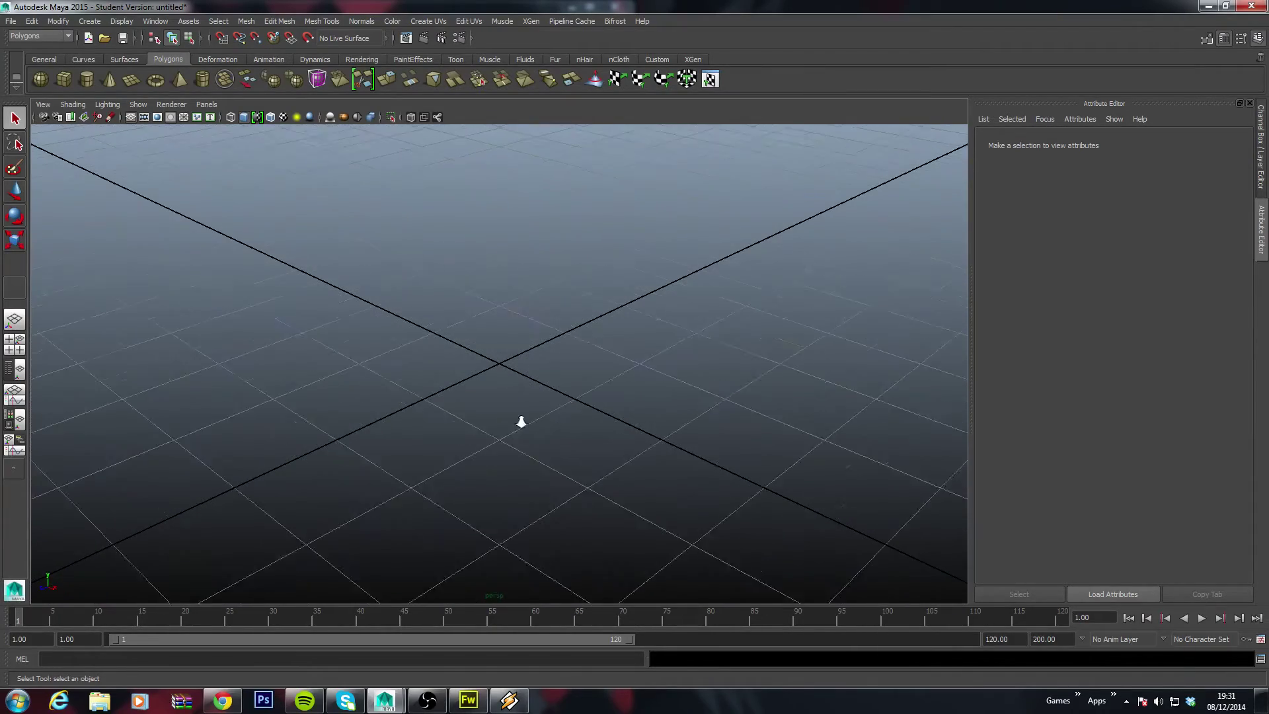
{"action": "scroll", "coordinate": [548, 430], "scroll_direction": "up", "scroll_amount": 10}
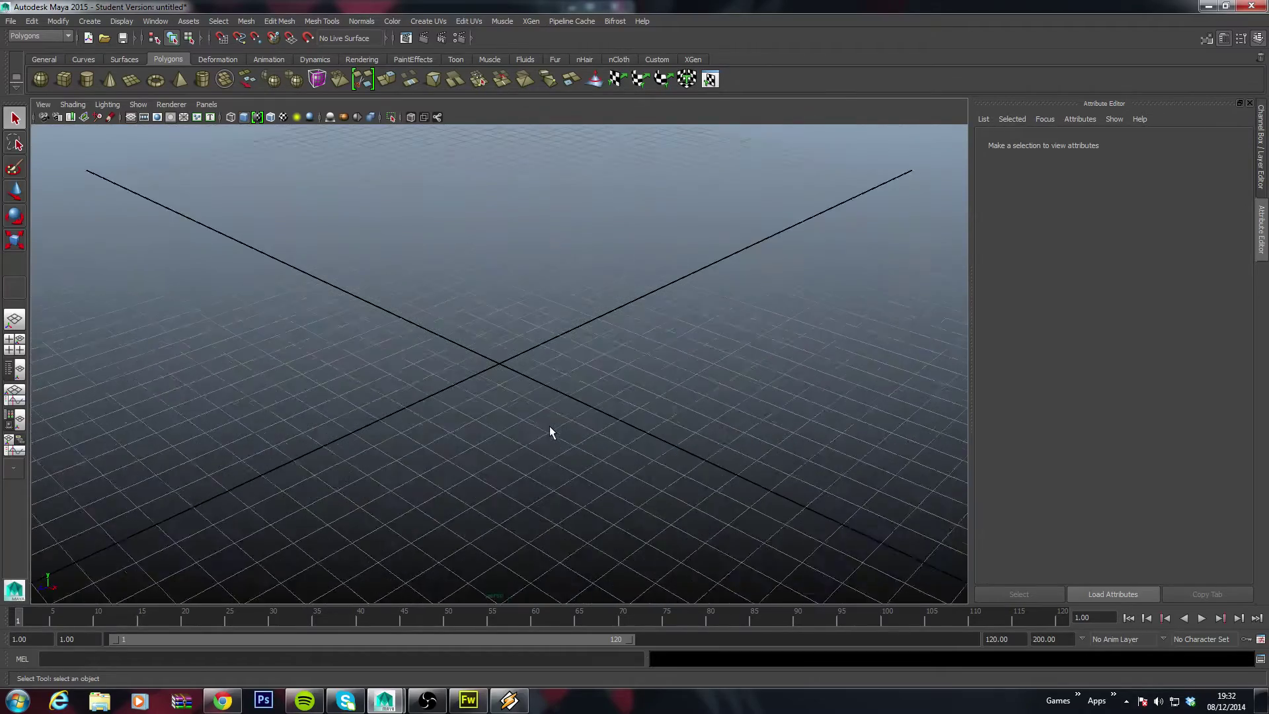
{"action": "scroll", "coordinate": [549, 423], "scroll_direction": "down", "scroll_amount": 2}
{"action": "scroll", "coordinate": [549, 421], "scroll_direction": "up", "scroll_amount": 2}
{"action": "scroll", "coordinate": [548, 427], "scroll_direction": "up", "scroll_amount": 5}
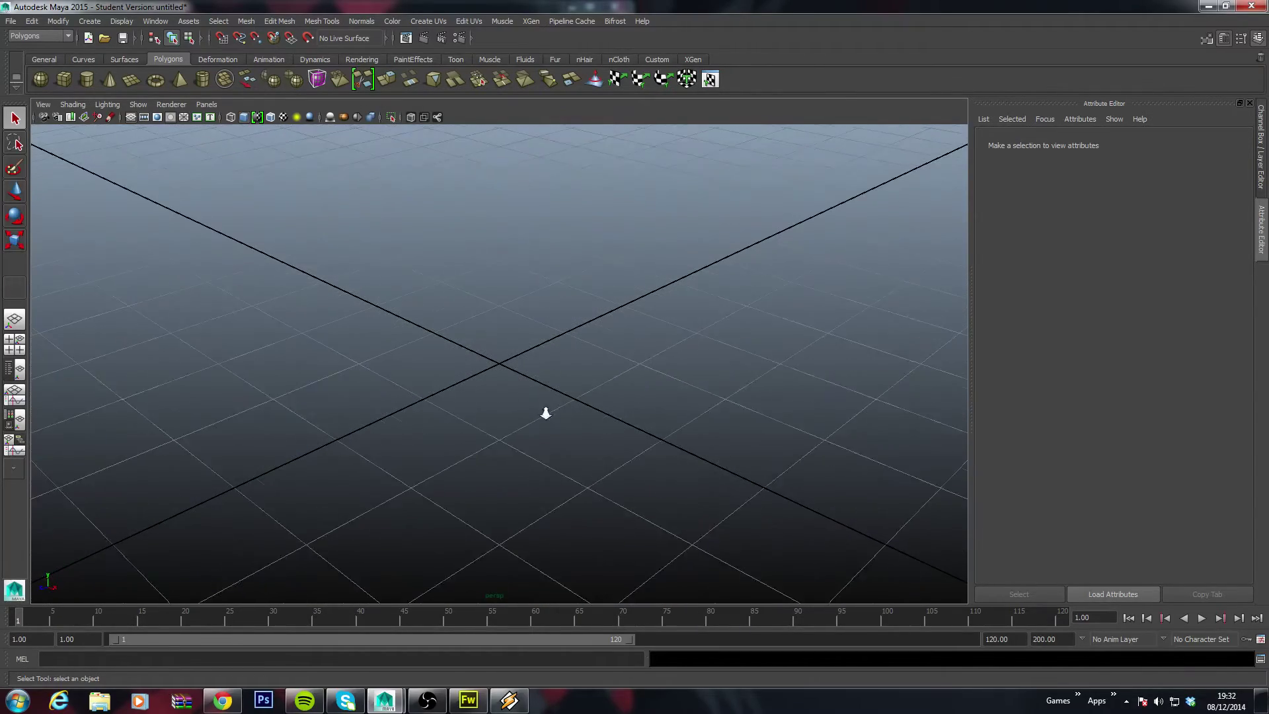
{"action": "scroll", "coordinate": [546, 410], "scroll_direction": "up", "scroll_amount": 2}
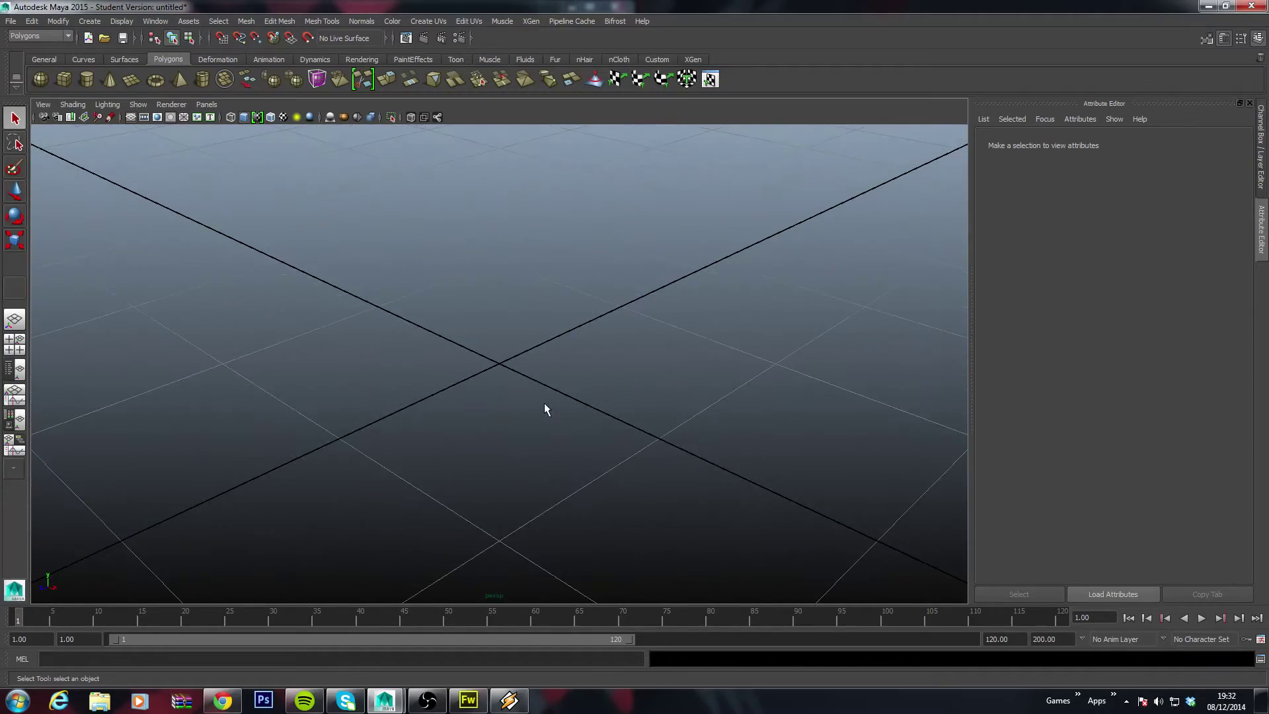
{"action": "scroll", "coordinate": [546, 409], "scroll_direction": "down", "scroll_amount": 3}
{"action": "scroll", "coordinate": [546, 408], "scroll_direction": "up", "scroll_amount": 3}
{"action": "scroll", "coordinate": [545, 403], "scroll_direction": "down", "scroll_amount": 8}
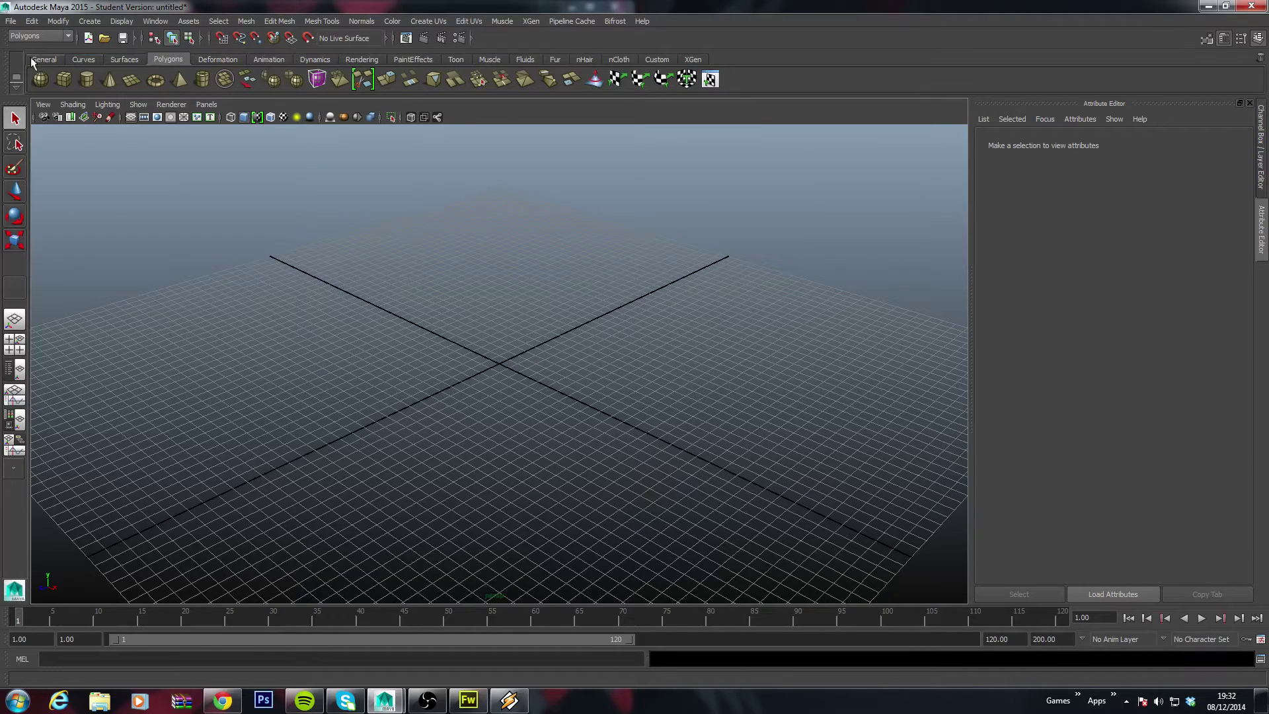
Look through the tool shelves one after another, from Curves through to XGen.
{"action": "left_click", "coordinate": [84, 59]}
{"action": "left_click", "coordinate": [120, 59]}
{"action": "left_click", "coordinate": [168, 58]}
{"action": "left_click", "coordinate": [217, 58]}
{"action": "left_click", "coordinate": [270, 58]}
{"action": "left_click", "coordinate": [314, 58]}
{"action": "left_click", "coordinate": [354, 59]}
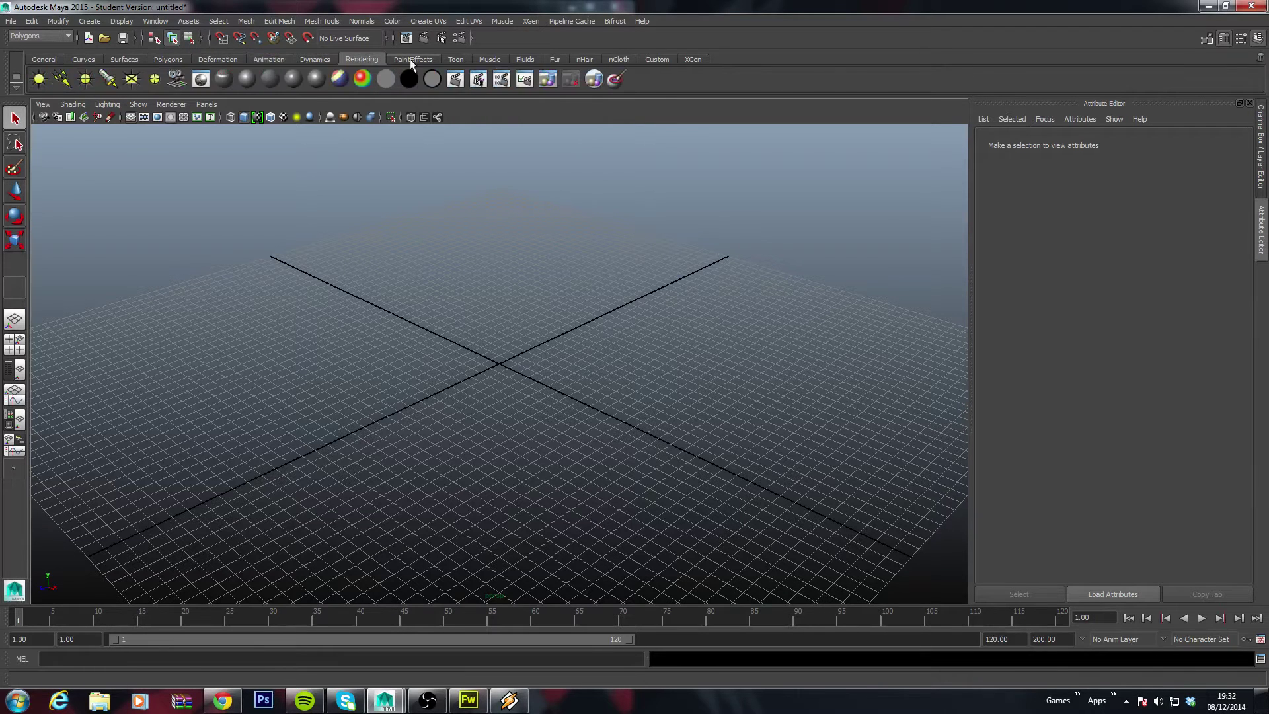
{"action": "left_click", "coordinate": [410, 58]}
{"action": "left_click", "coordinate": [462, 58]}
{"action": "left_click", "coordinate": [493, 58]}
{"action": "left_click", "coordinate": [525, 58]}
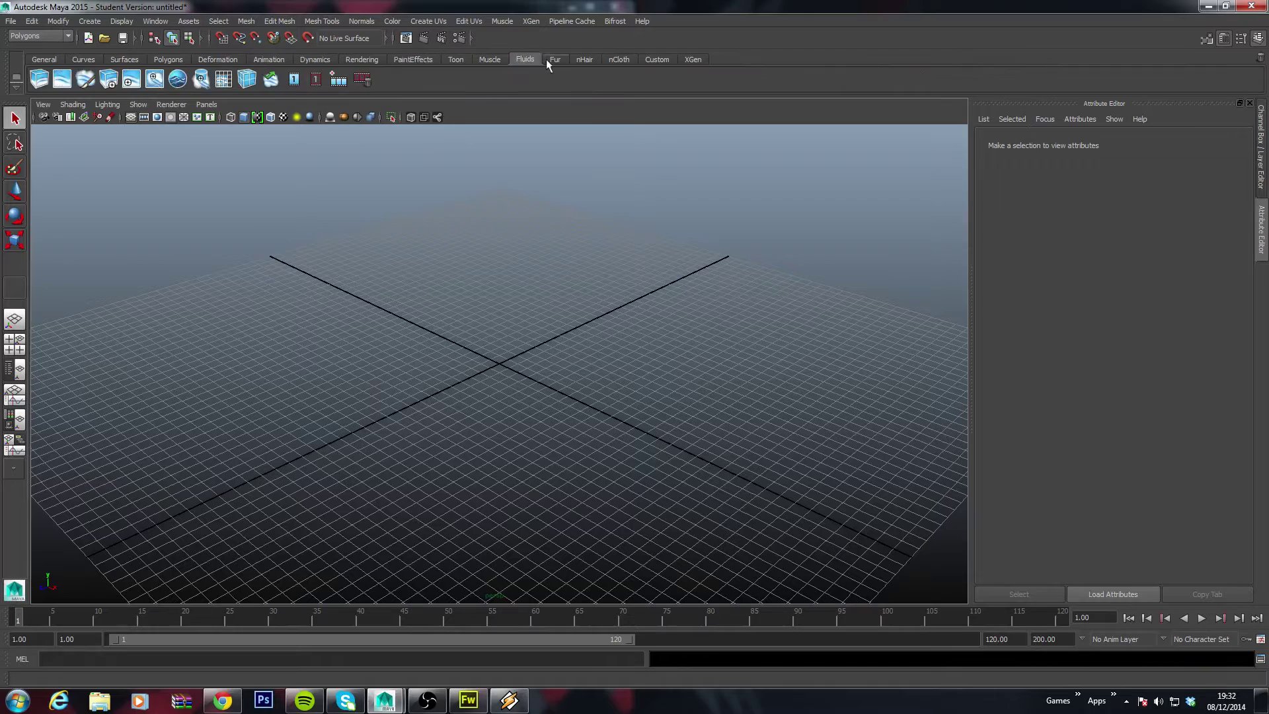
{"action": "left_click", "coordinate": [583, 59]}
{"action": "left_click", "coordinate": [616, 58]}
{"action": "left_click", "coordinate": [657, 59]}
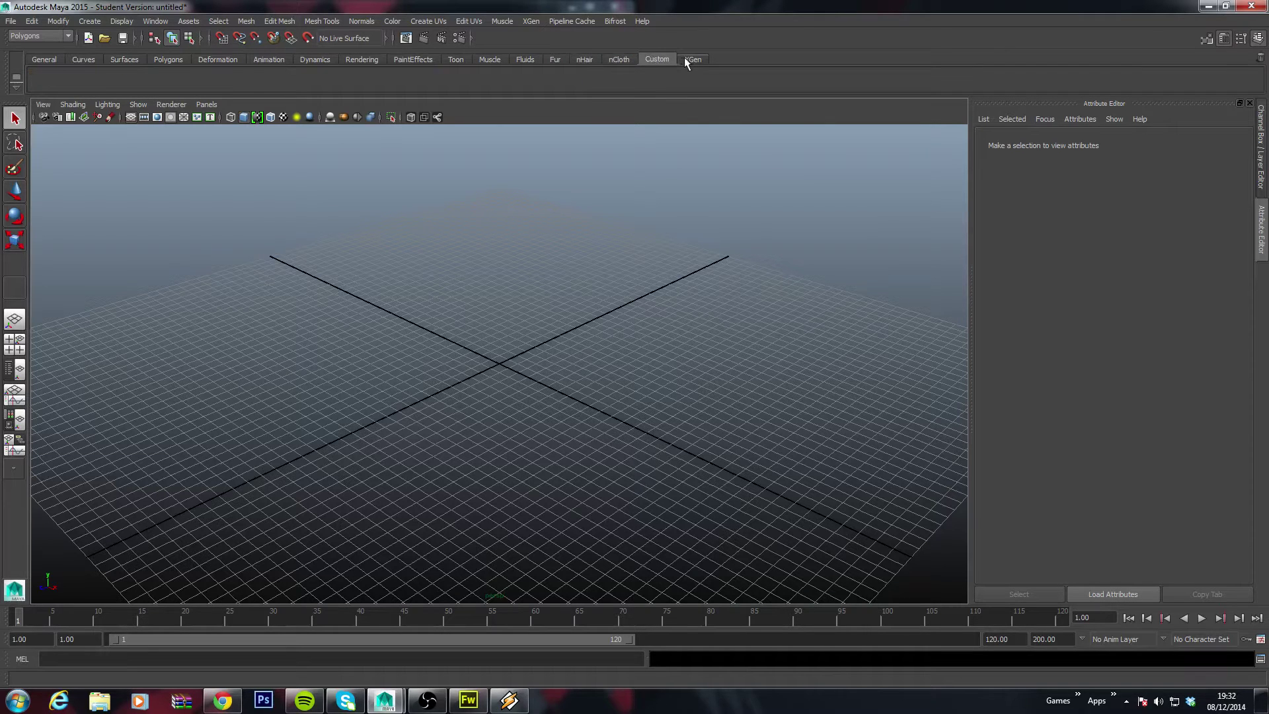
{"action": "left_click", "coordinate": [684, 58]}
Review the tools on the General, Curves, Surfaces, Polygons, Deformation and Rendering shelves.
{"action": "left_click", "coordinate": [123, 57]}
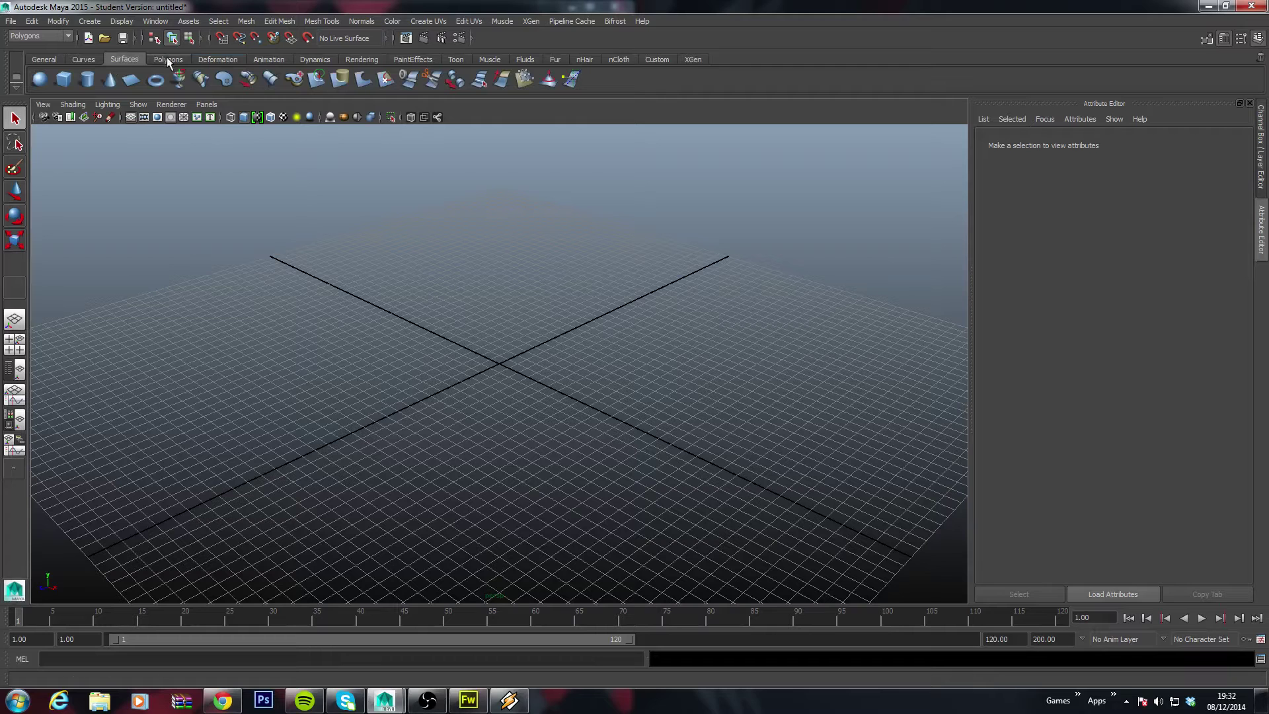
{"action": "left_click", "coordinate": [45, 60]}
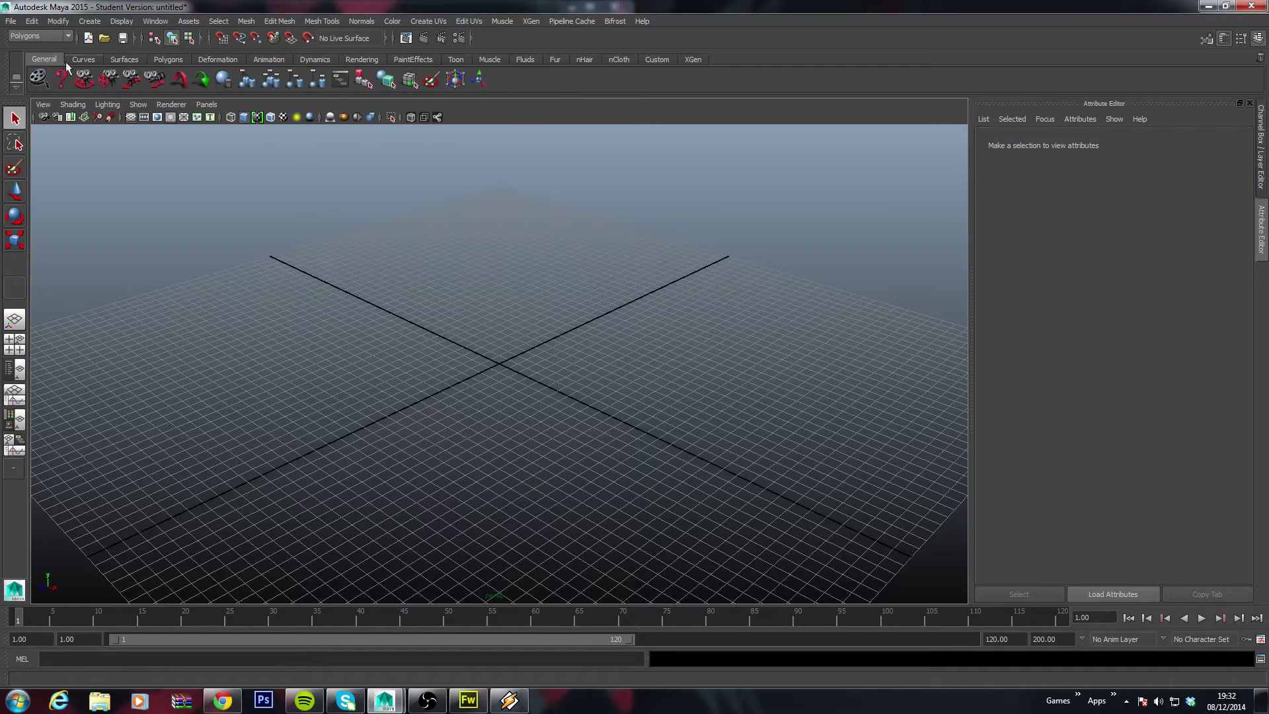
{"action": "left_click", "coordinate": [76, 59]}
{"action": "left_click", "coordinate": [118, 60]}
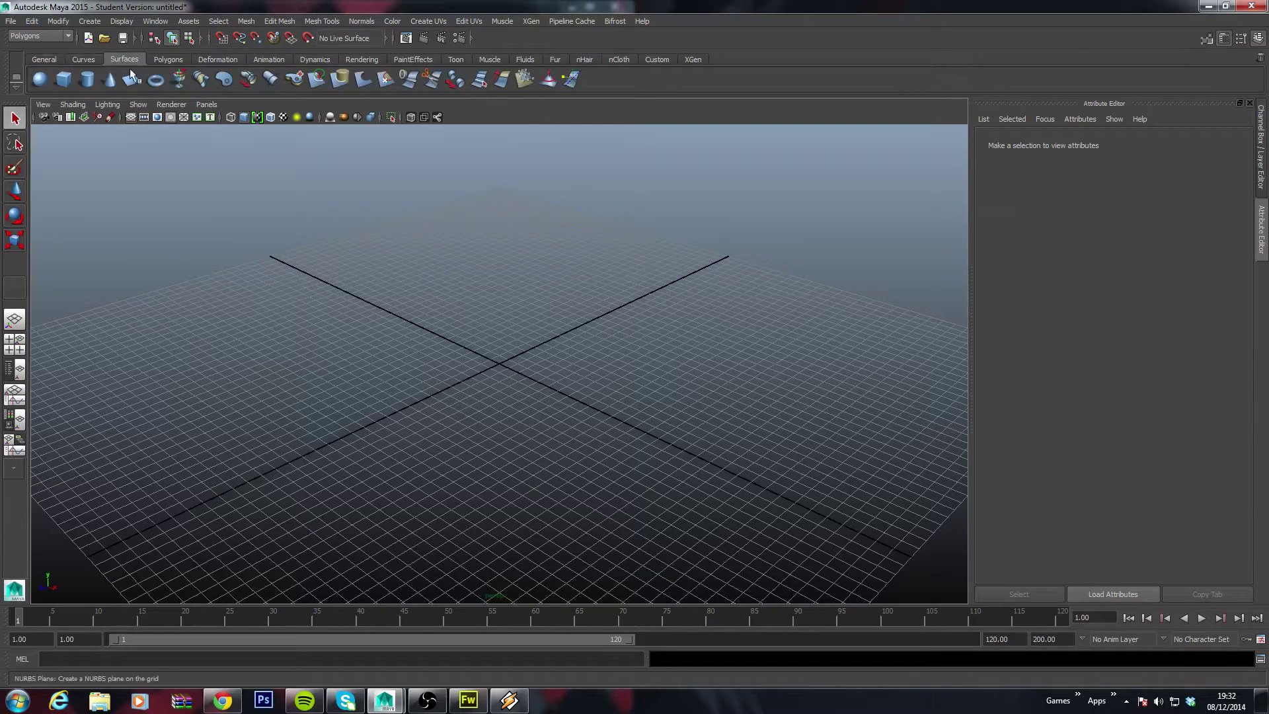
{"action": "left_click", "coordinate": [166, 60]}
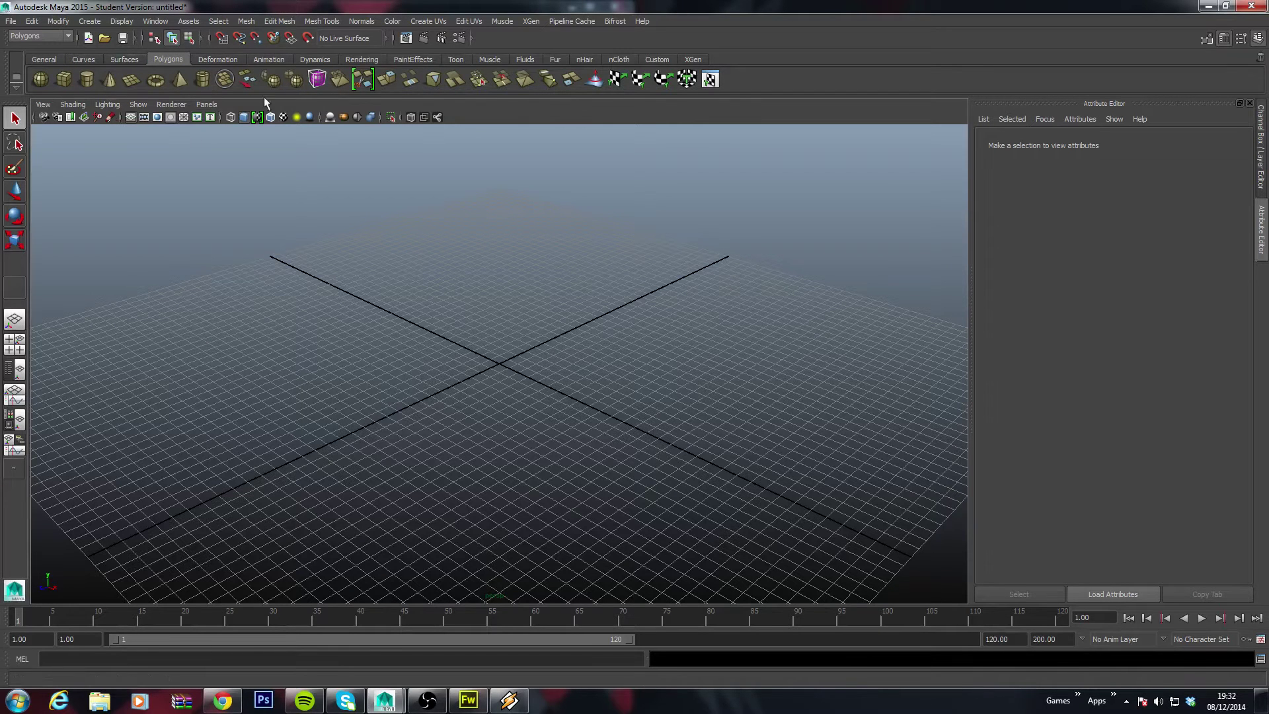
{"action": "left_click", "coordinate": [208, 59]}
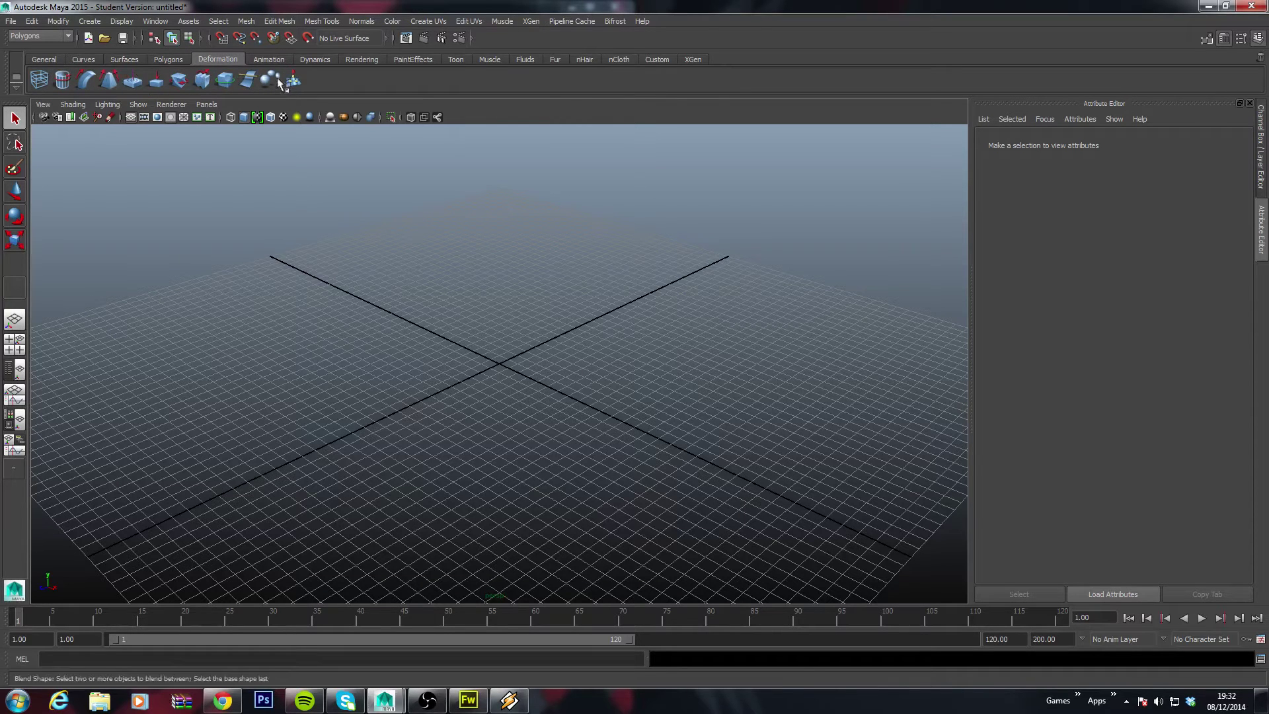
{"action": "left_click", "coordinate": [360, 61]}
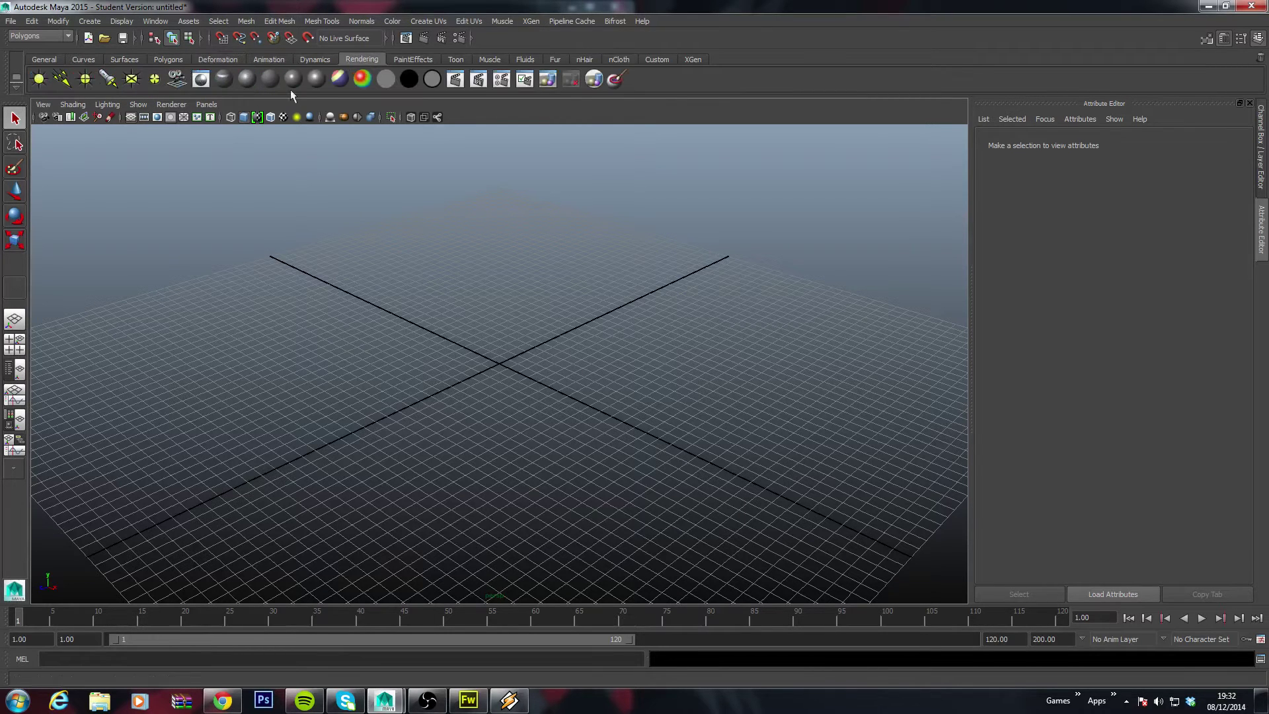